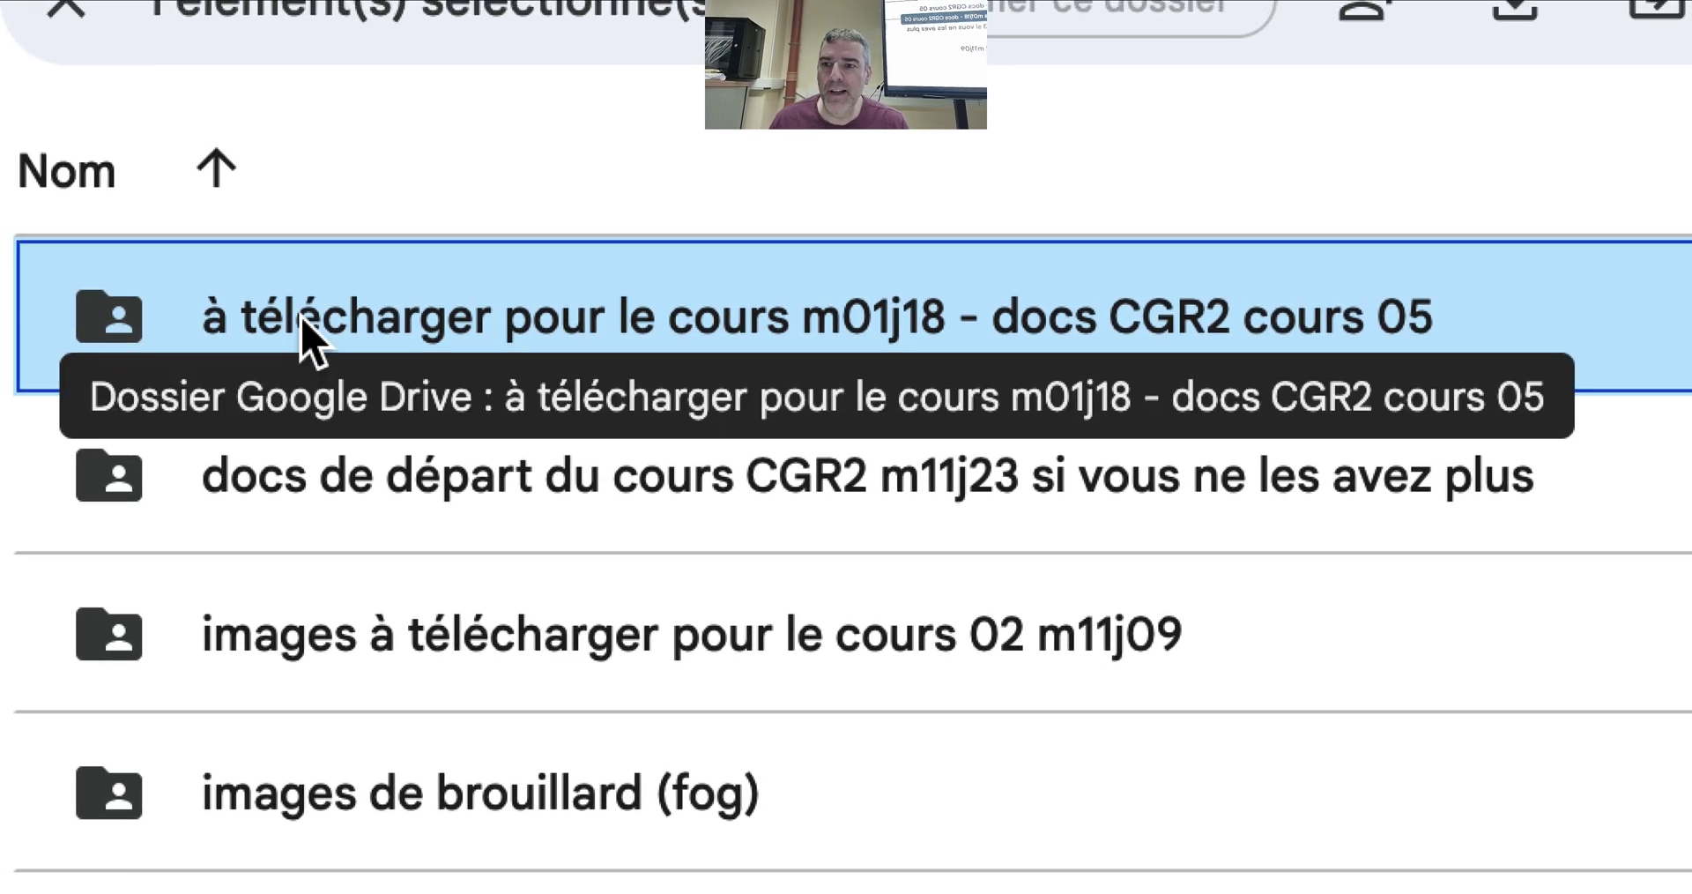
Check the zip in the course 05 download folder, then go back to the course resources folder
{"action": "double_click", "coordinate": [302, 330]}
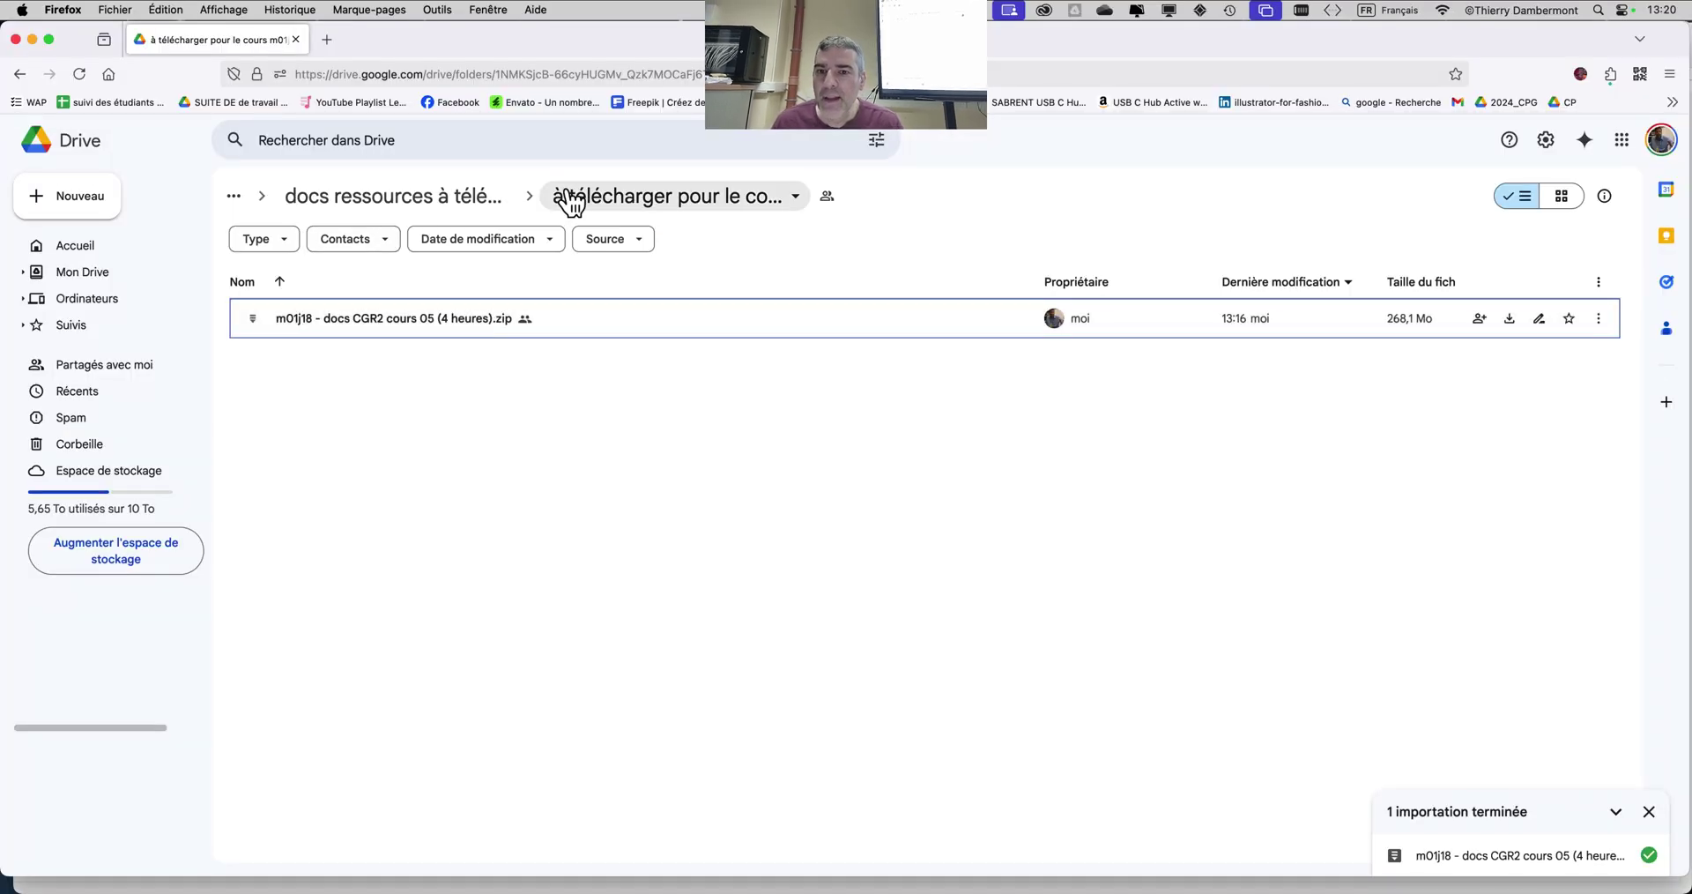
{"action": "left_click", "coordinate": [468, 198]}
{"action": "key", "text": "super+Tab"}
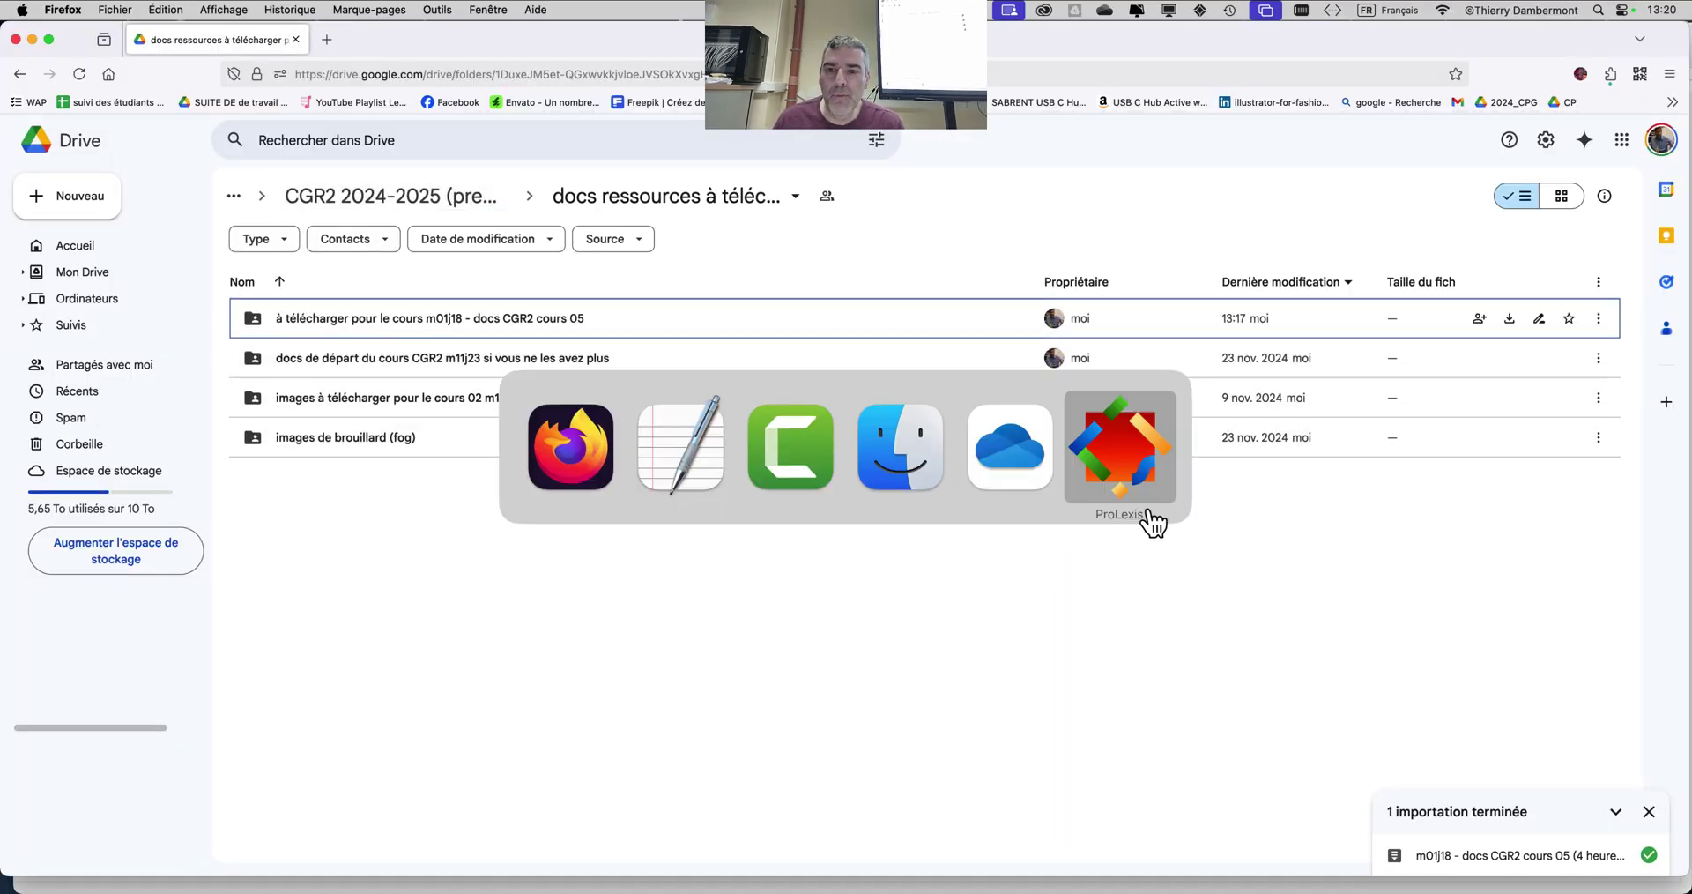
{"action": "left_click", "coordinate": [681, 451]}
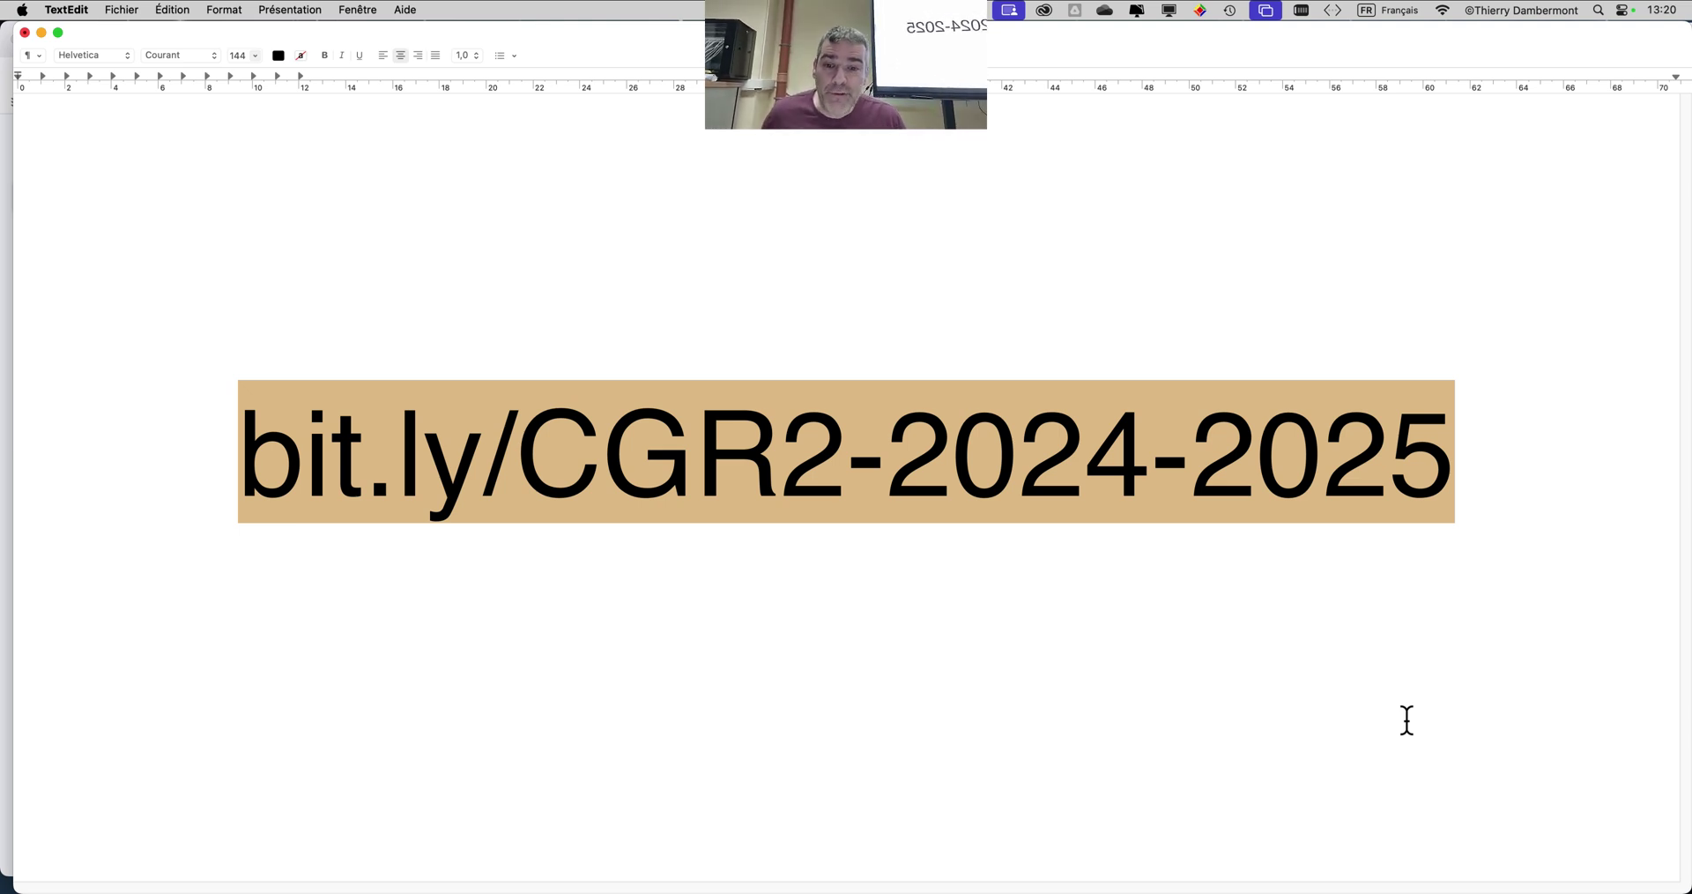
{"action": "key", "text": "super+Tab"}
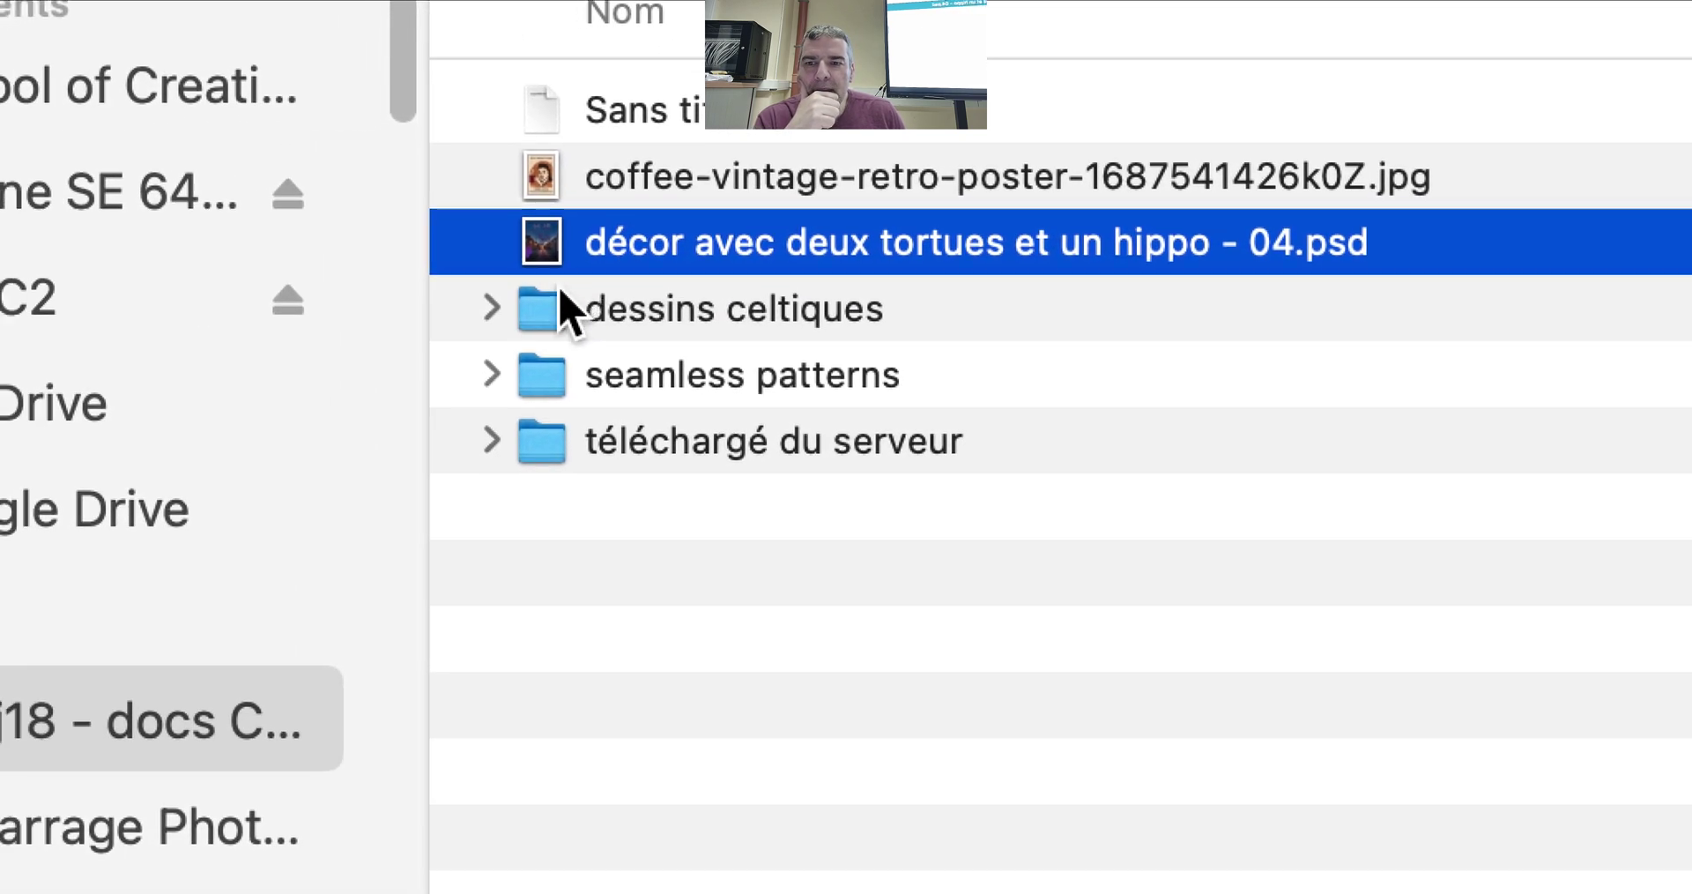
Browse the dessins celtiques, seamless patterns and téléchargé du serveur folders down to the animal images
{"action": "left_click", "coordinate": [335, 323]}
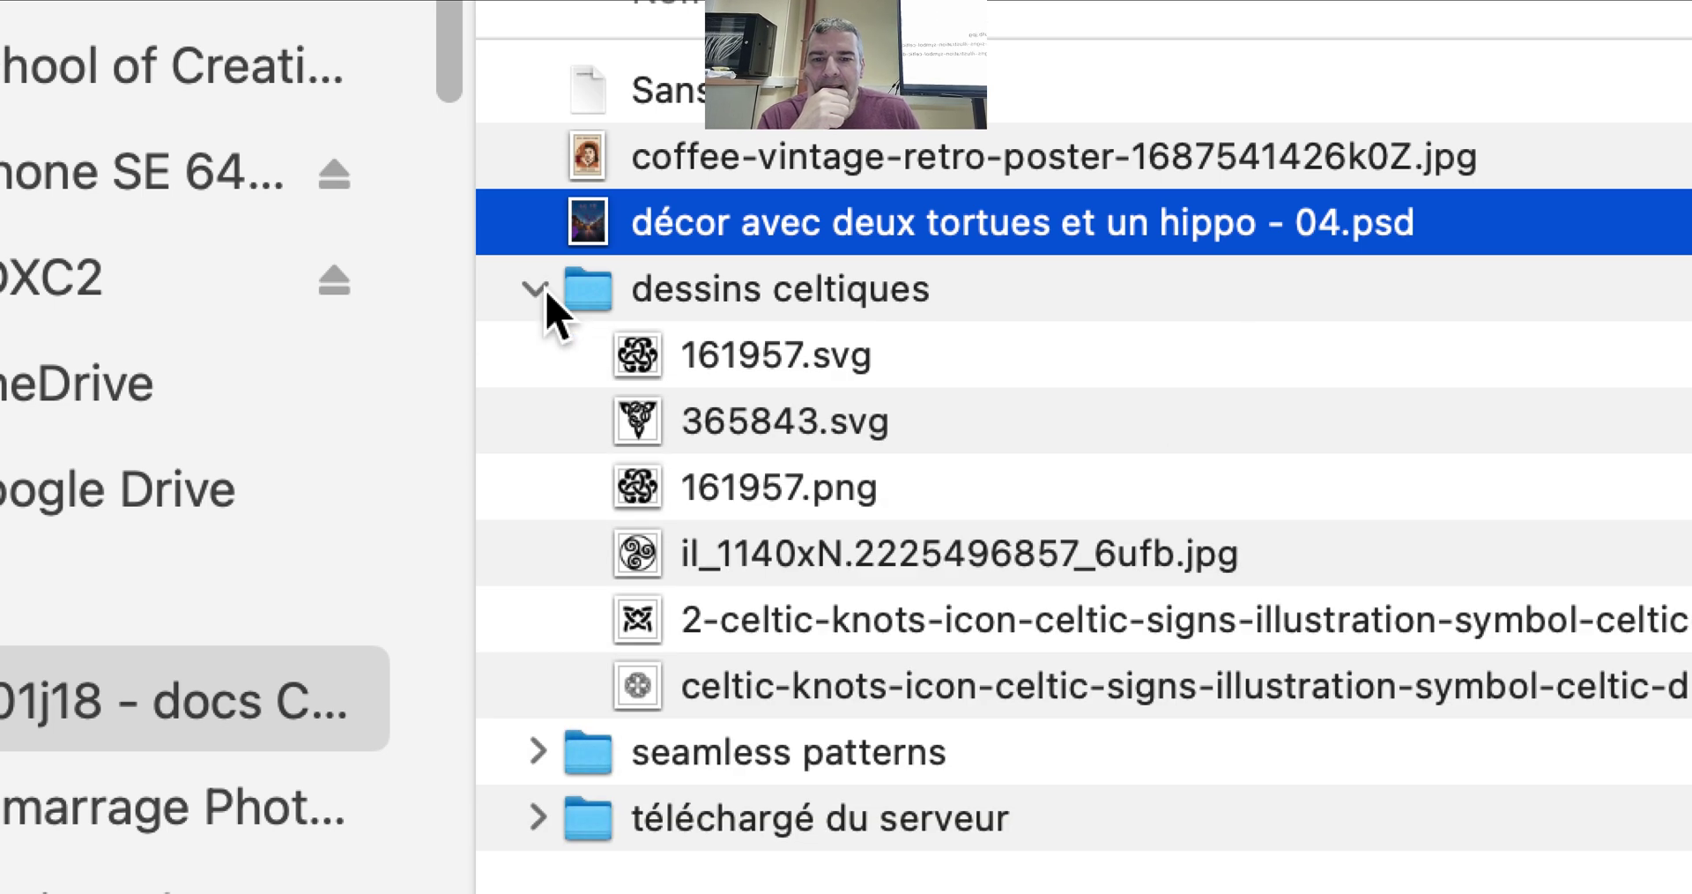
{"action": "left_click", "coordinate": [545, 295]}
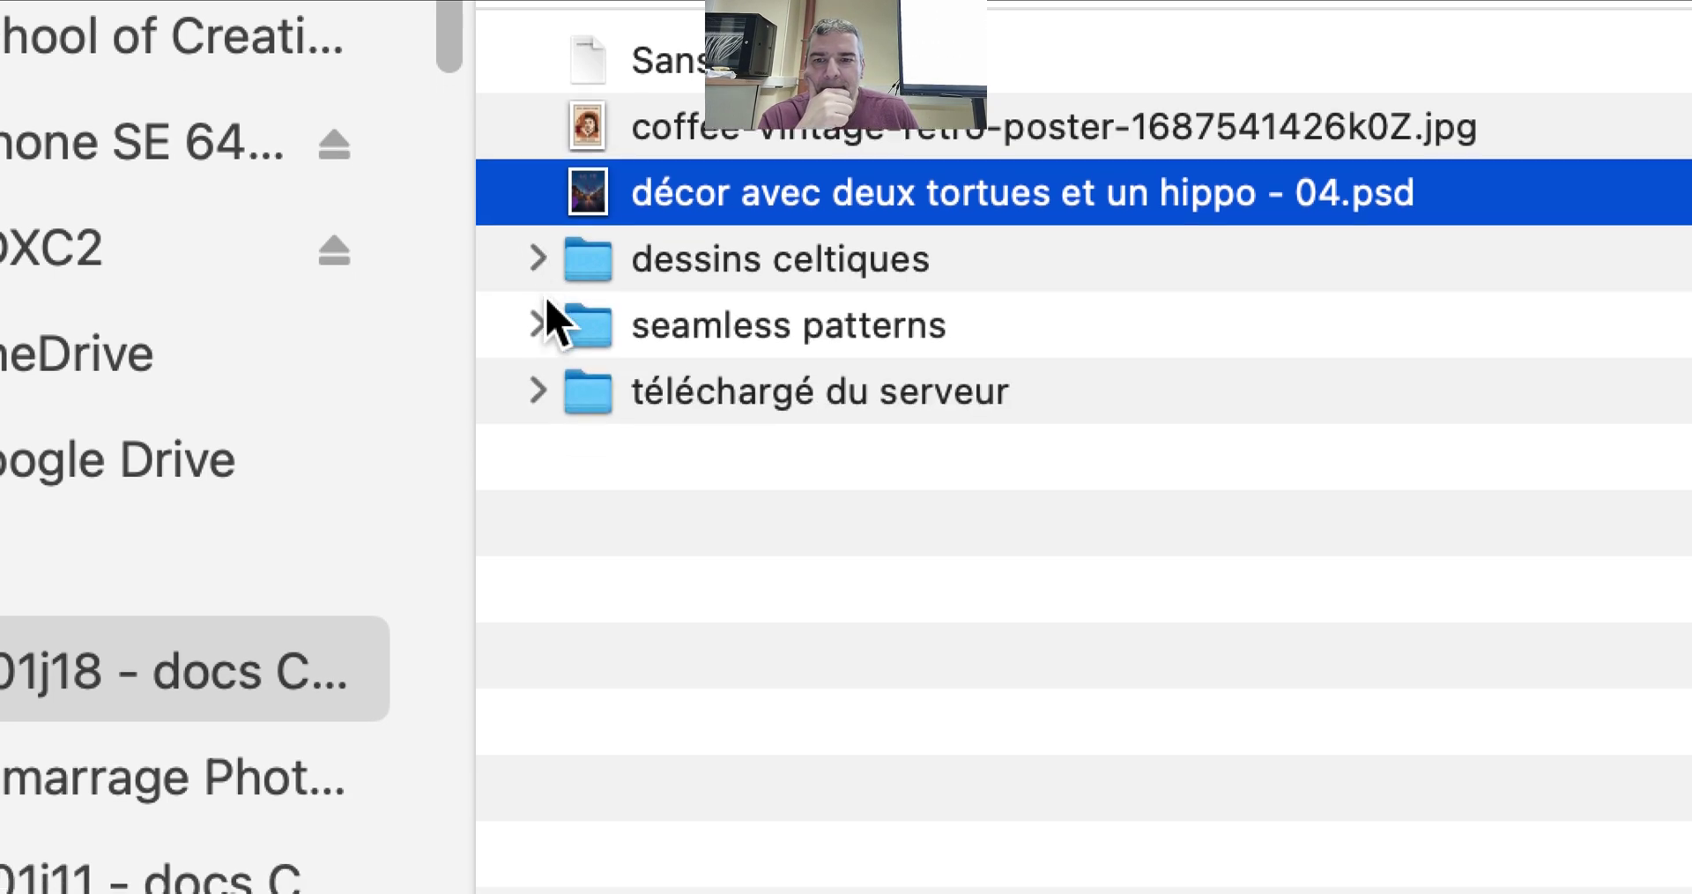
{"action": "left_click", "coordinate": [544, 351]}
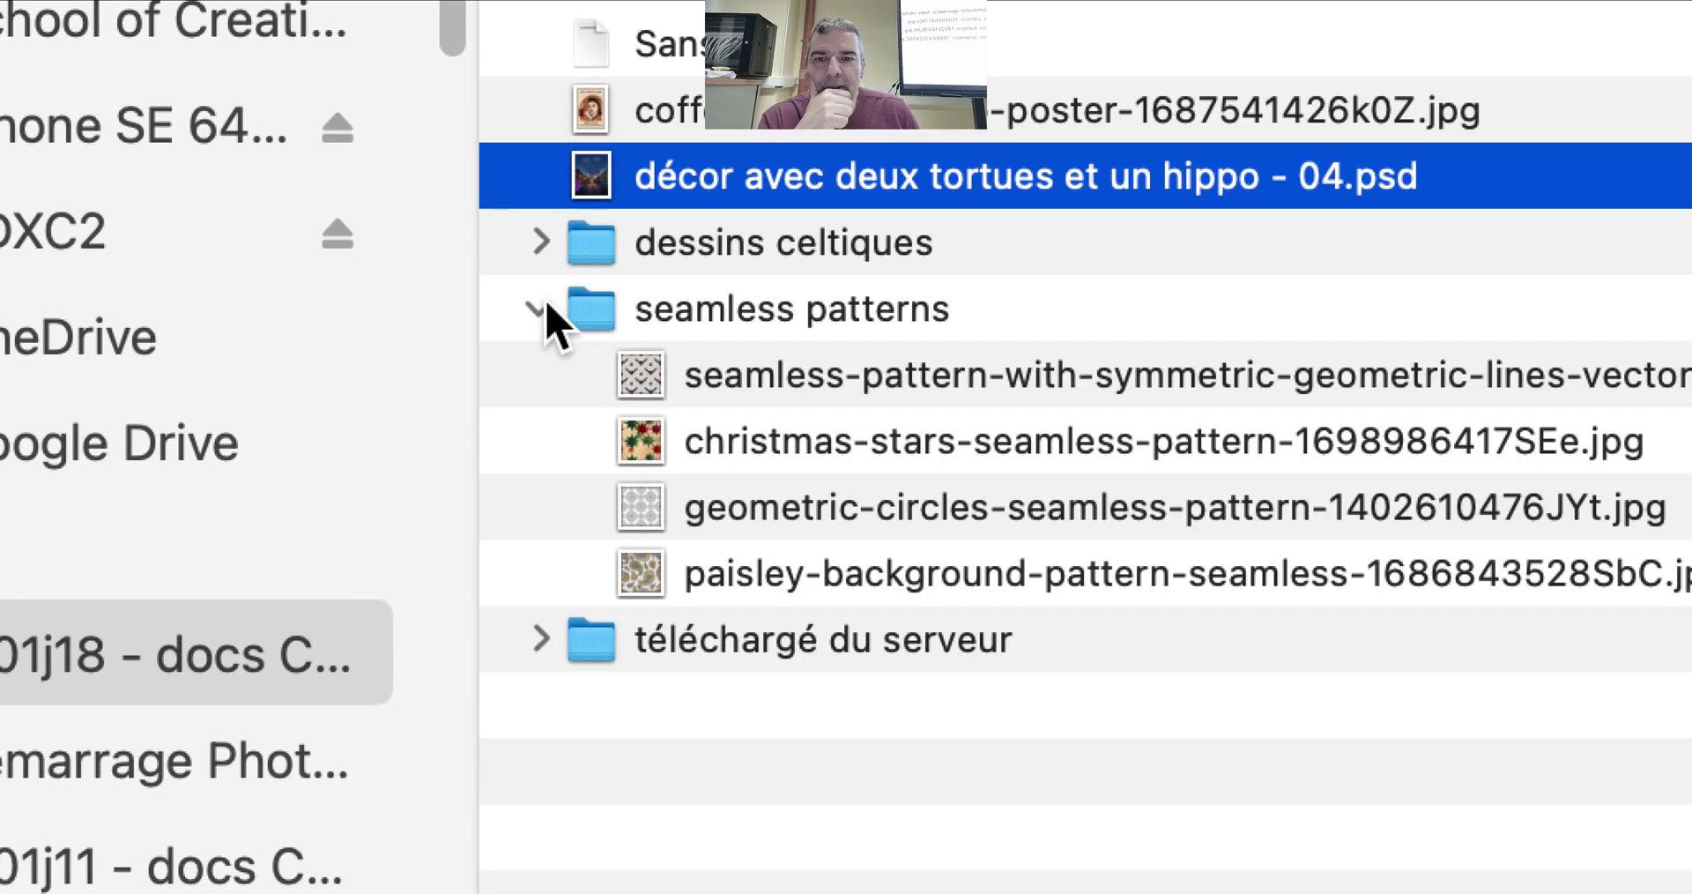
{"action": "left_click", "coordinate": [546, 304]}
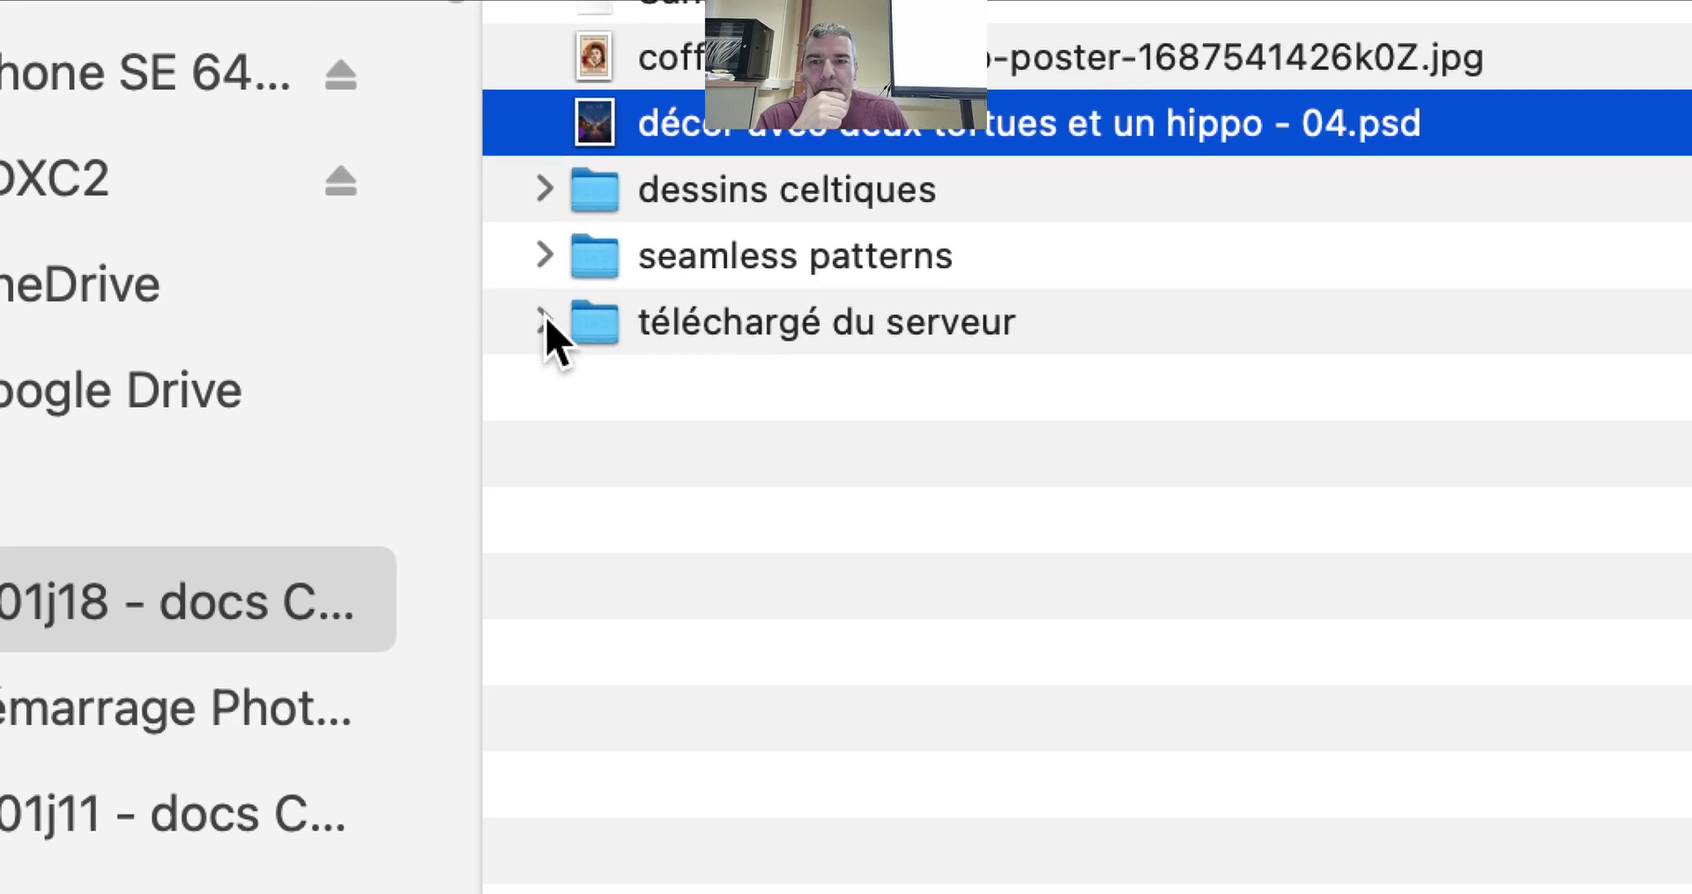
{"action": "left_click", "coordinate": [545, 382]}
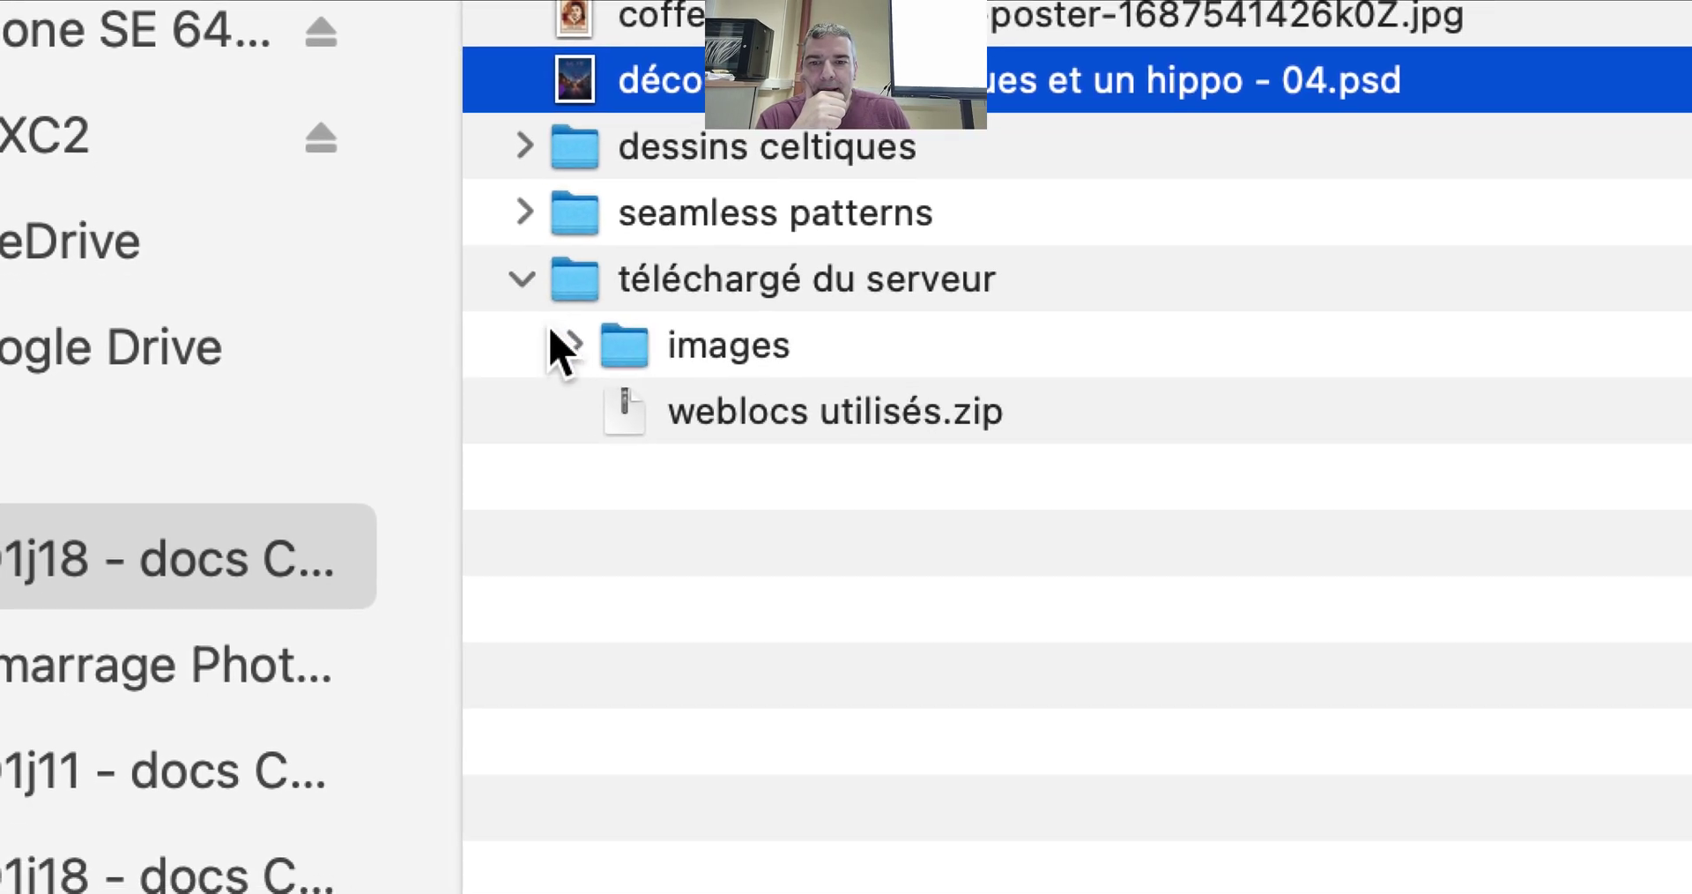
{"action": "left_click", "coordinate": [592, 376]}
{"action": "left_click", "coordinate": [555, 334]}
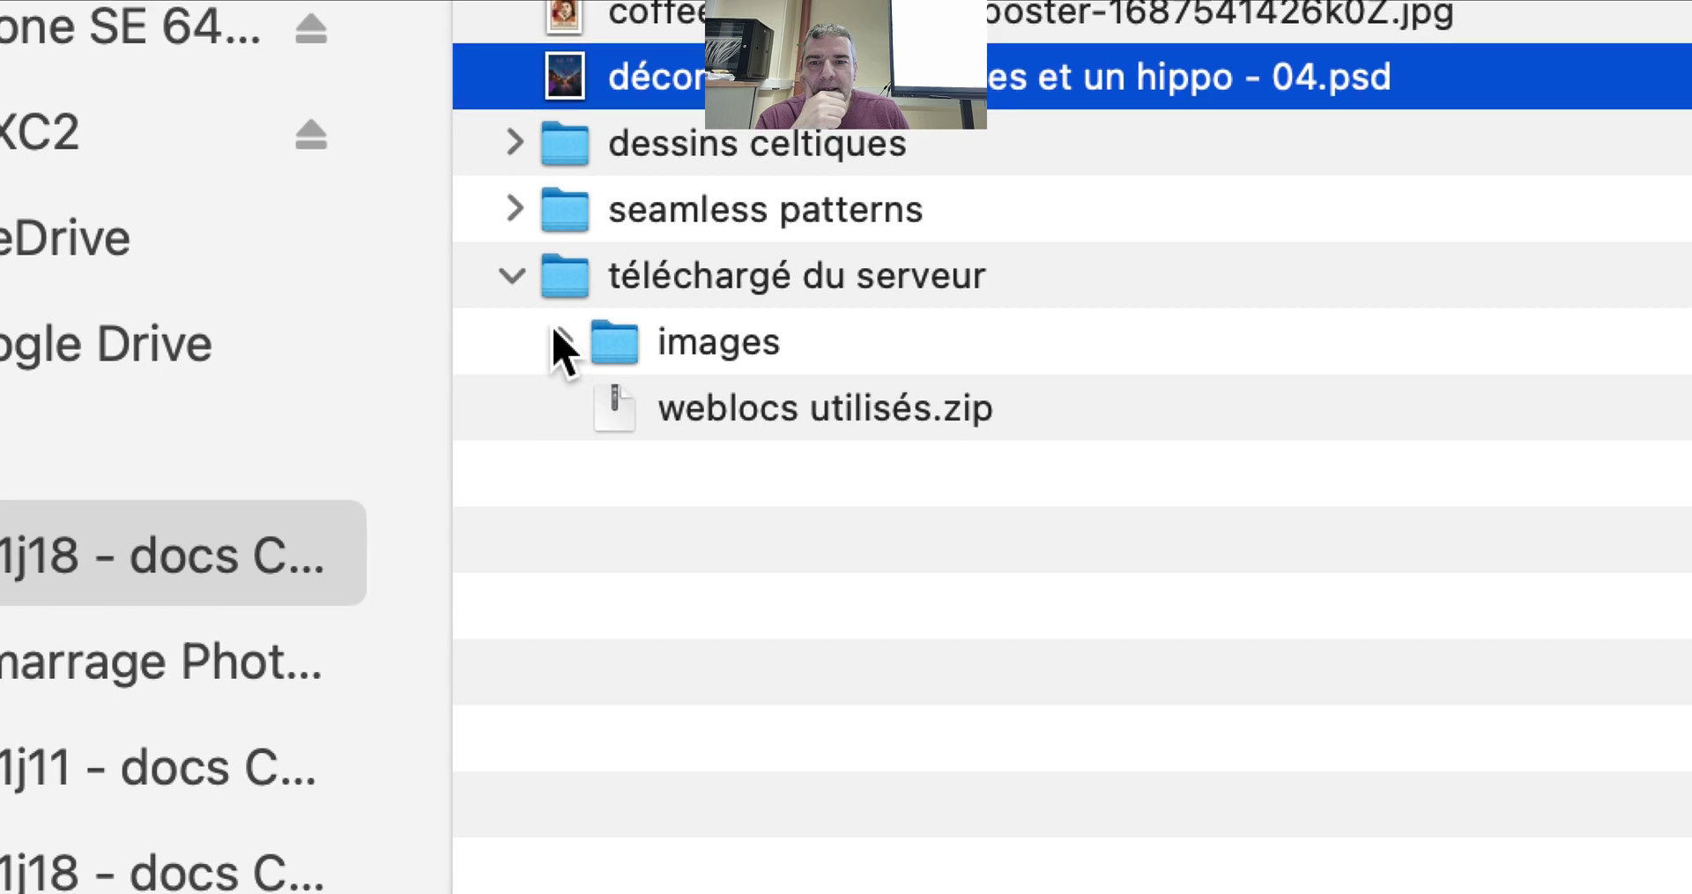
{"action": "left_click", "coordinate": [510, 271]}
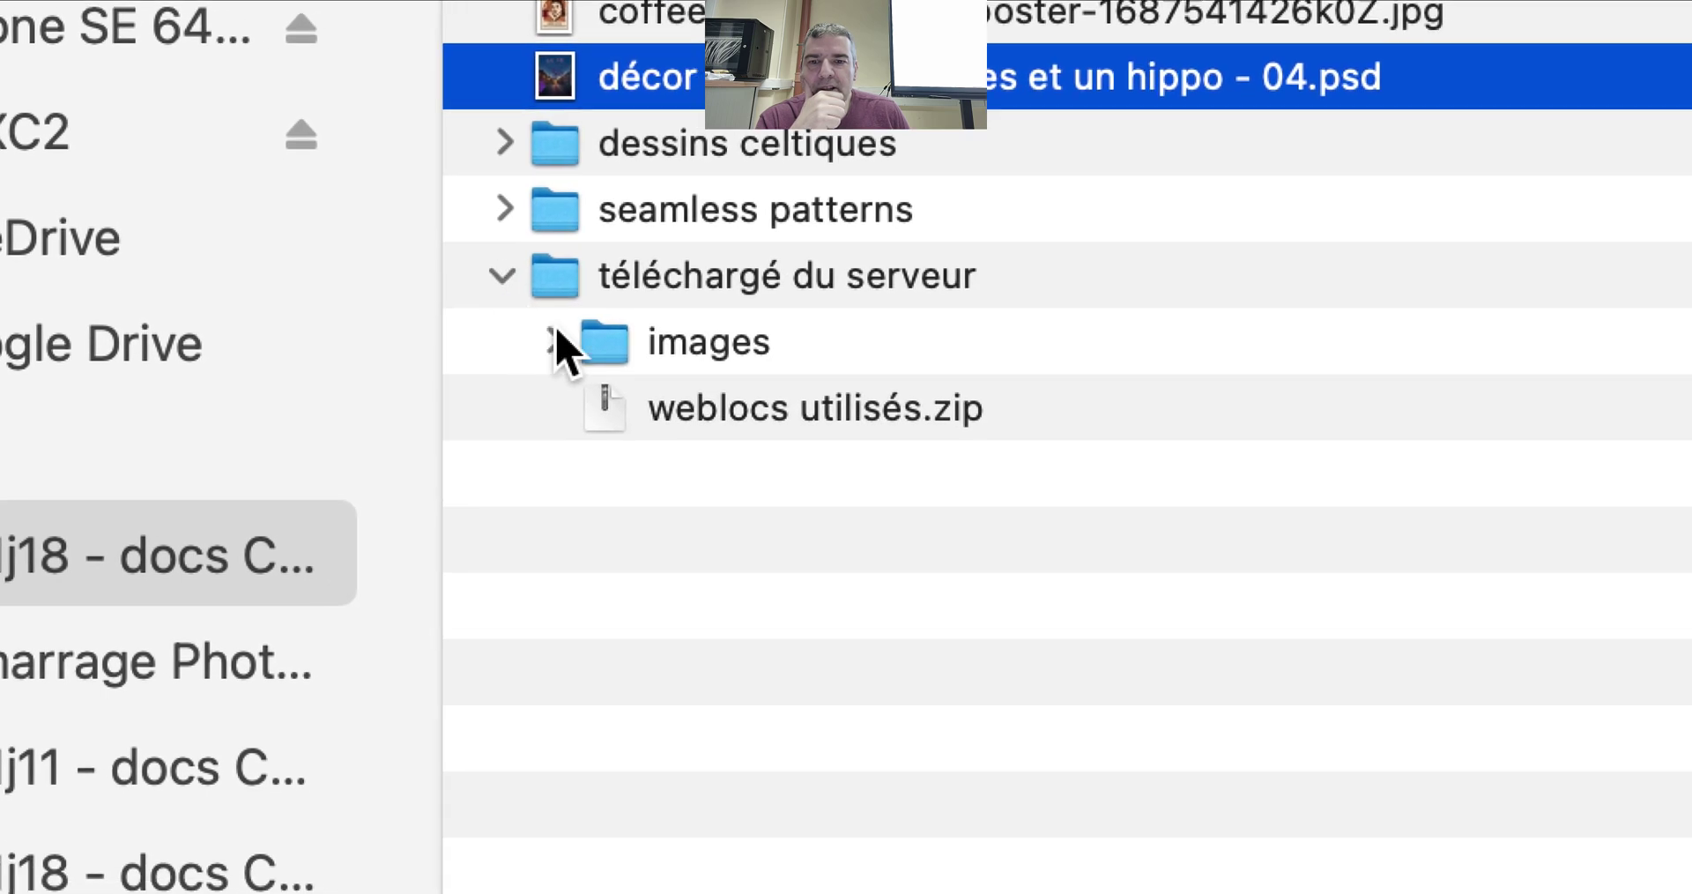
{"action": "left_click", "coordinate": [559, 340]}
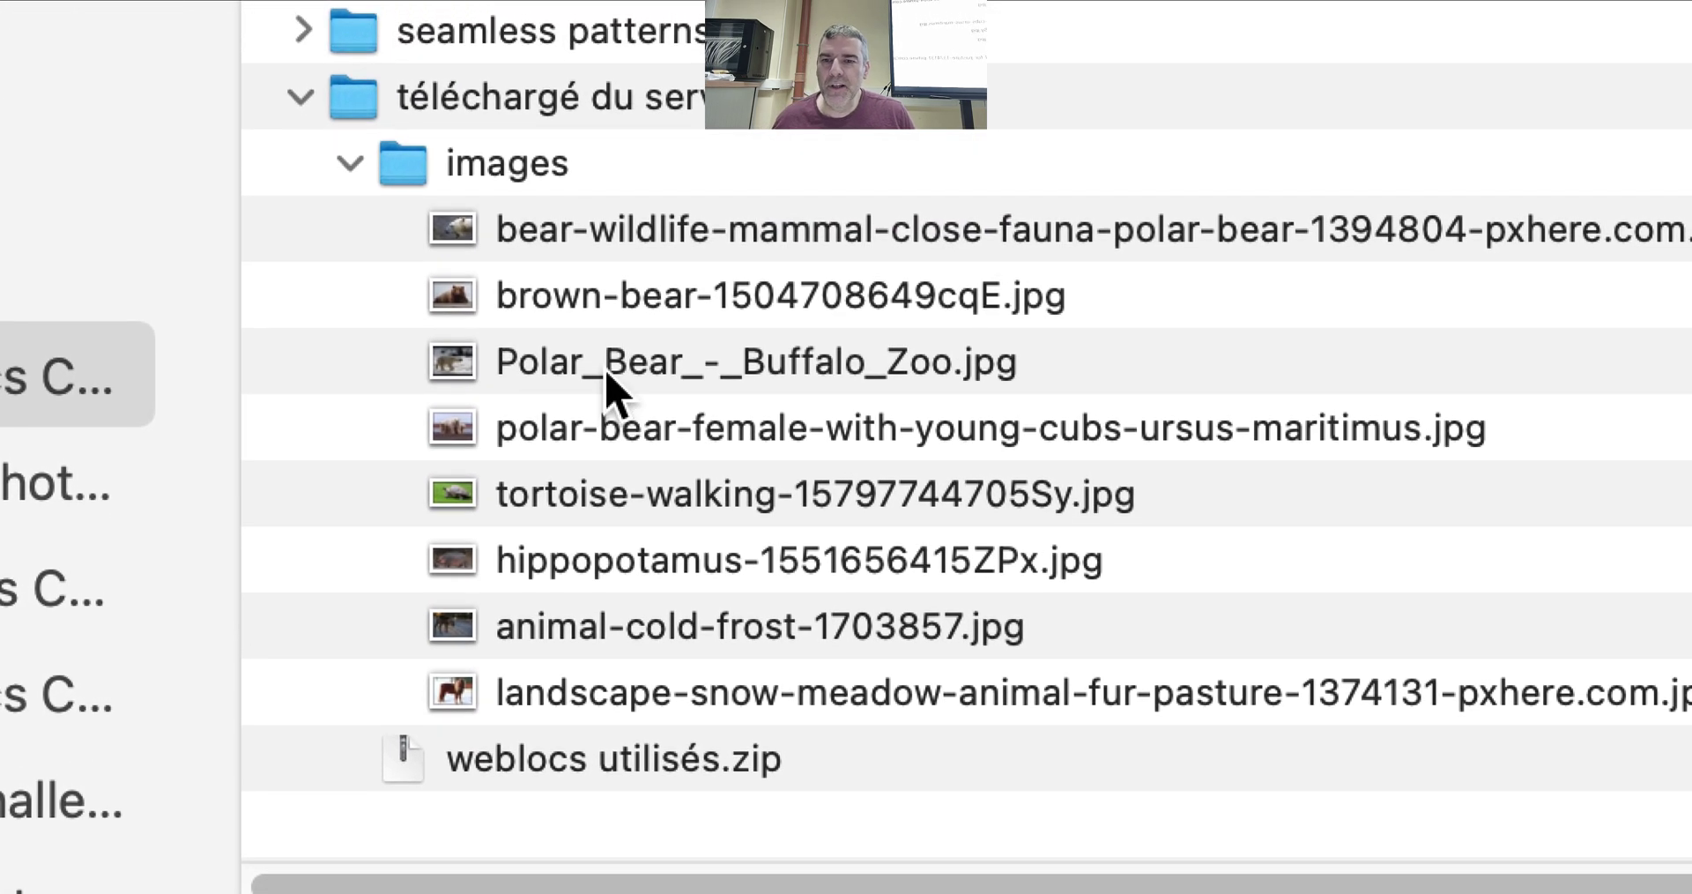
Quick Look the polar bear and hippo photos, then collapse the folders and select the poster PSD
{"action": "left_click", "coordinate": [608, 295]}
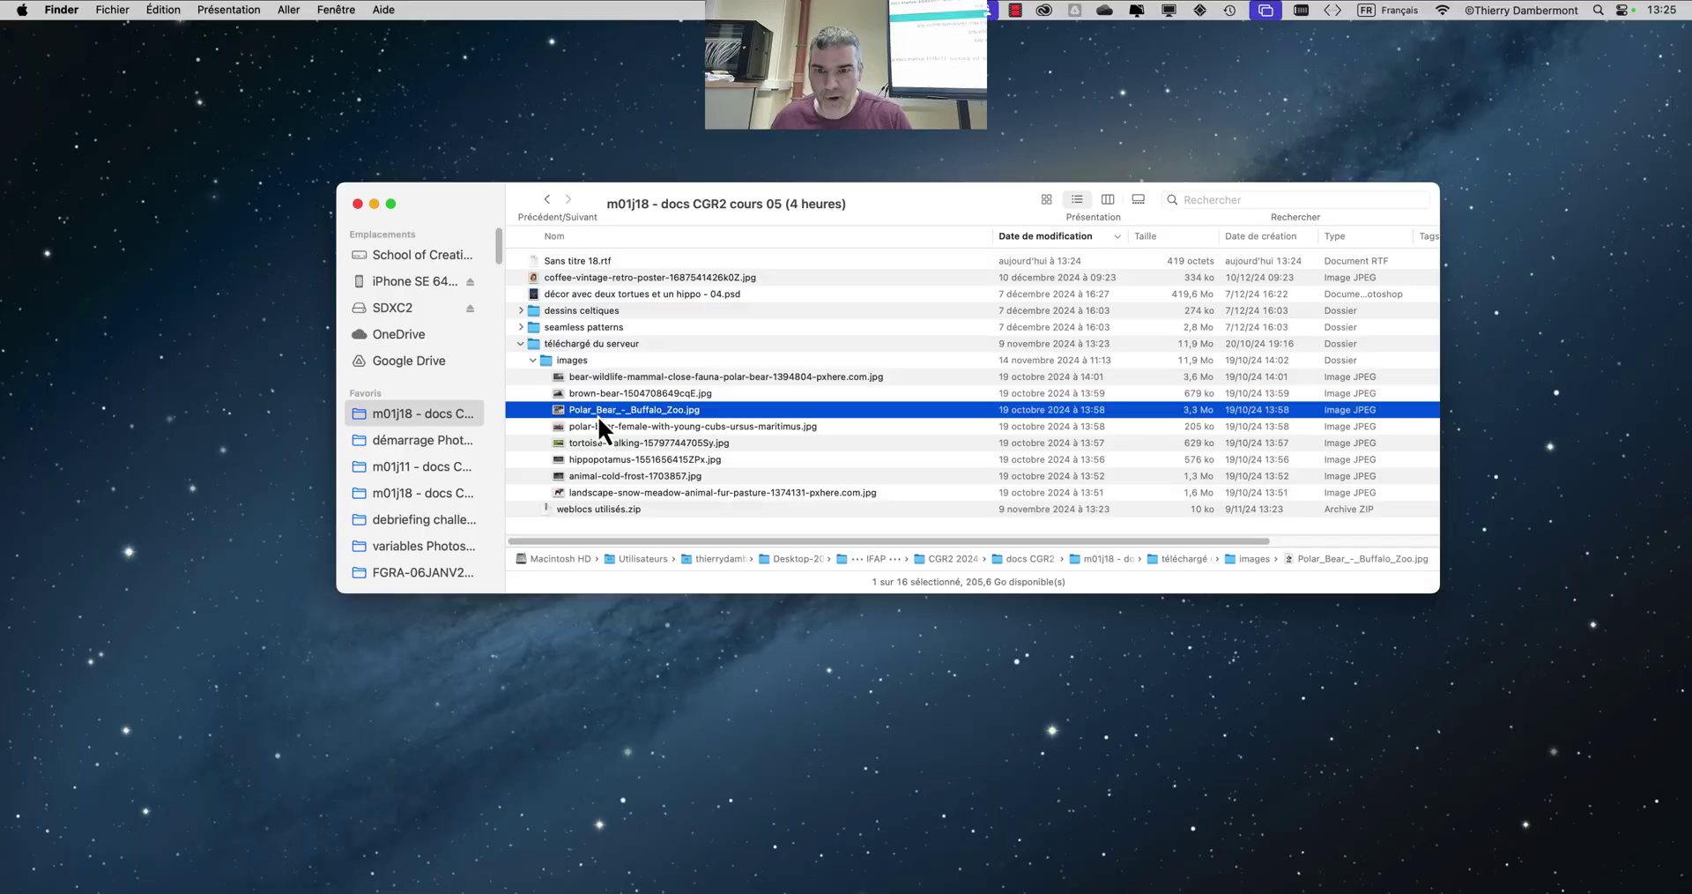
{"action": "key", "text": "space"}
{"action": "key", "text": "space"}
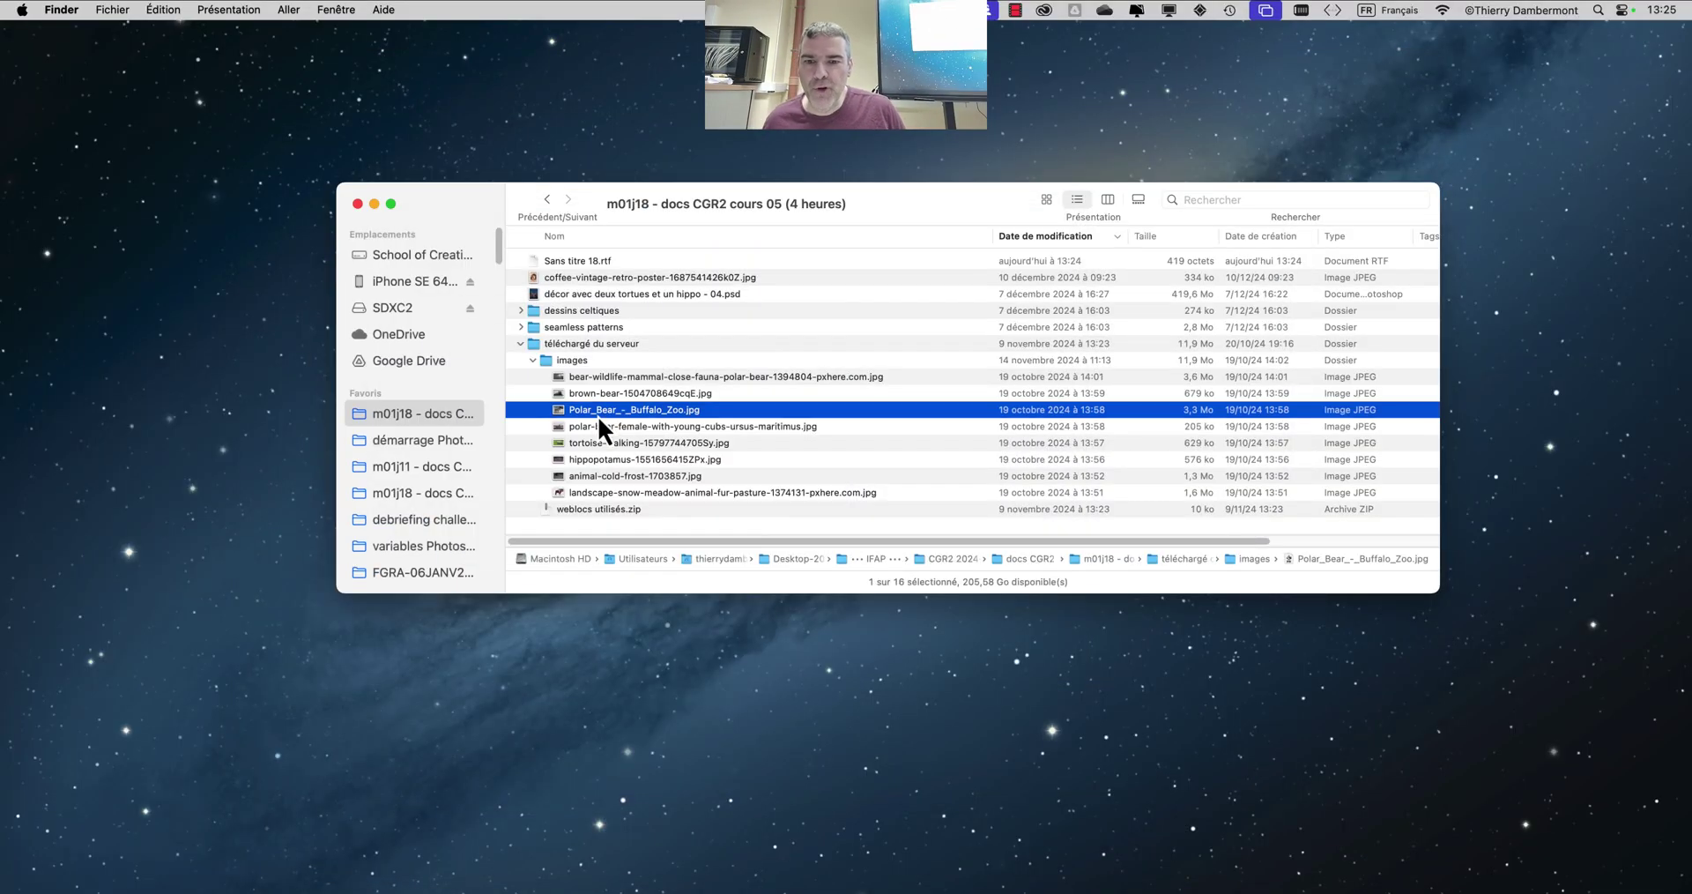
{"action": "left_click", "coordinate": [610, 431]}
{"action": "key", "text": "space"}
{"action": "key", "text": "space"}
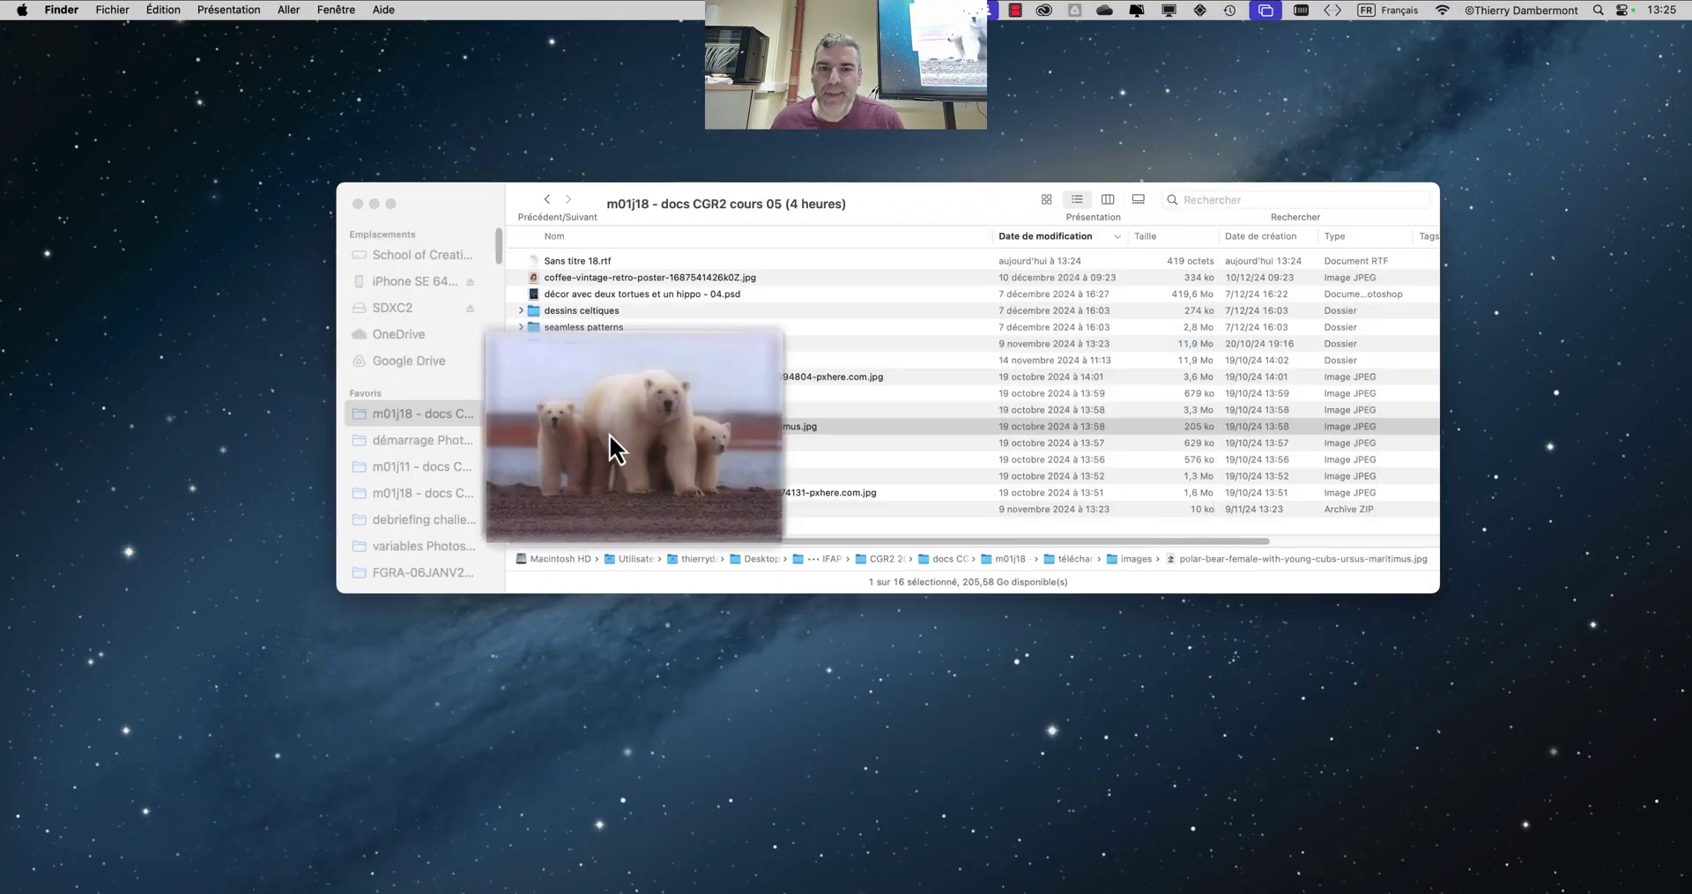
{"action": "left_click", "coordinate": [615, 458]}
{"action": "key", "text": "space"}
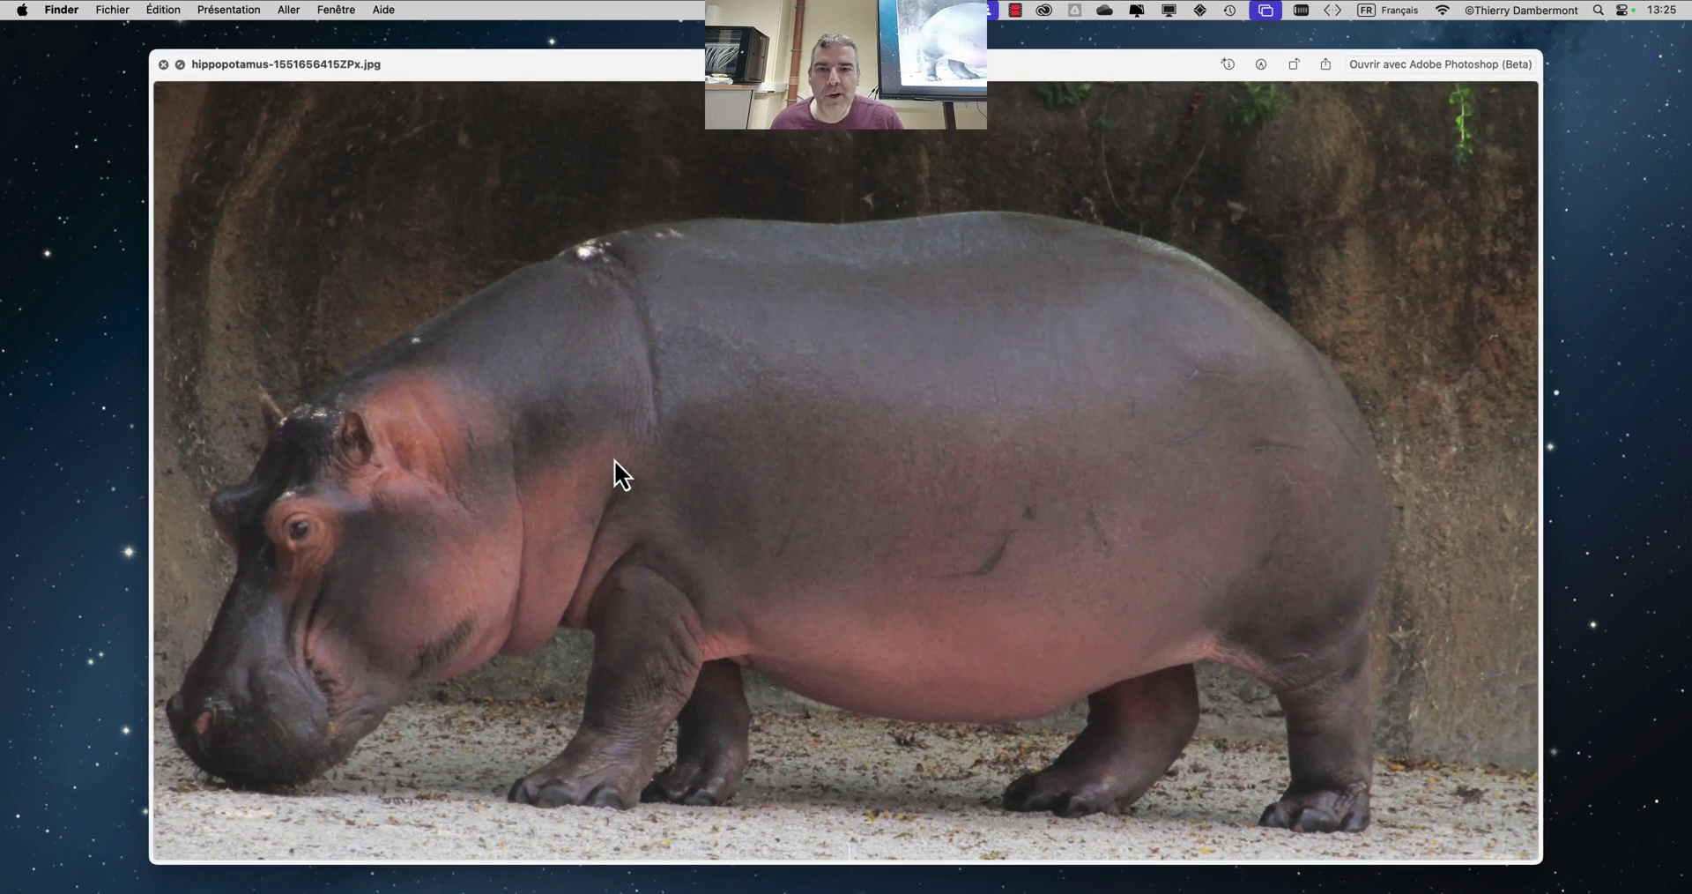
{"action": "key", "text": "space"}
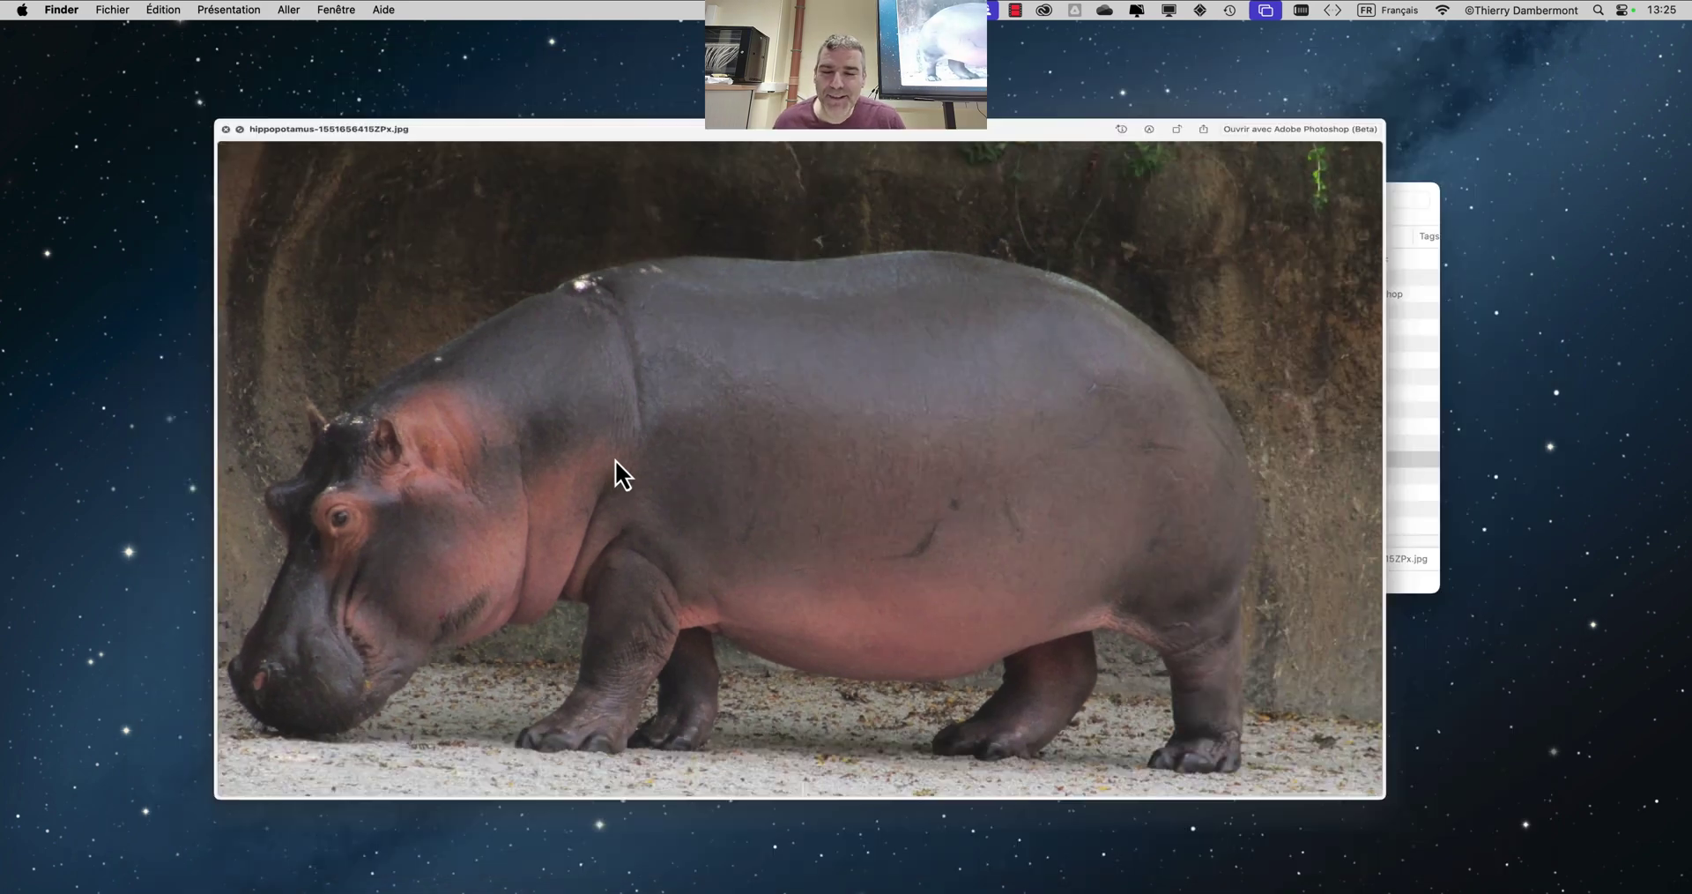
{"action": "left_click", "coordinate": [534, 361]}
{"action": "left_click", "coordinate": [521, 344]}
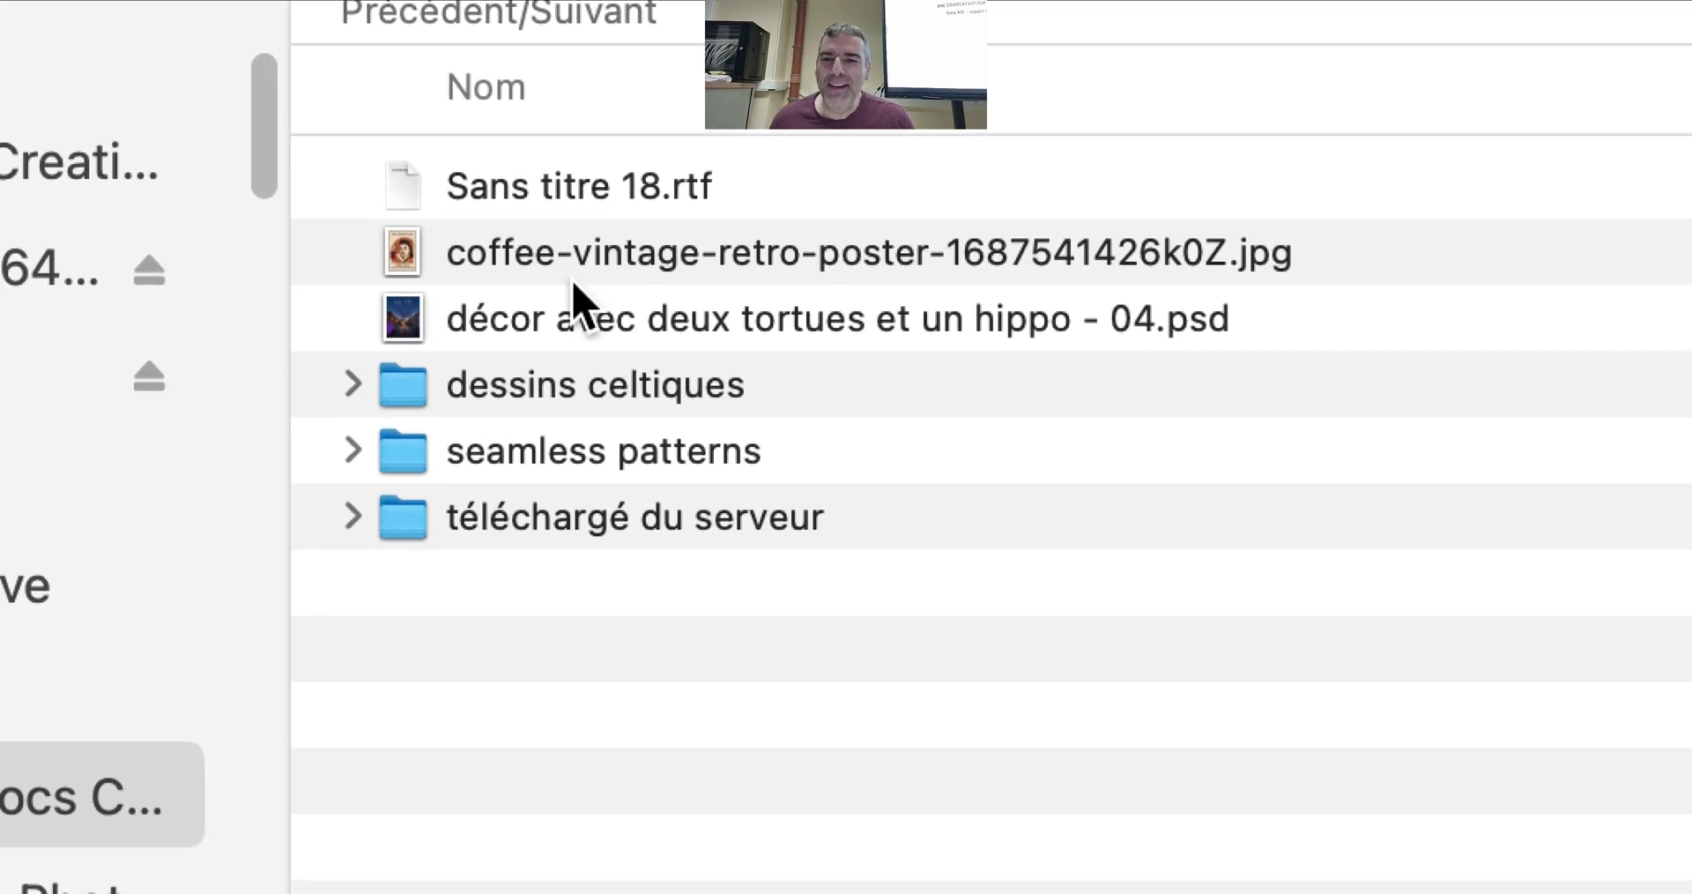
{"action": "left_click", "coordinate": [575, 328]}
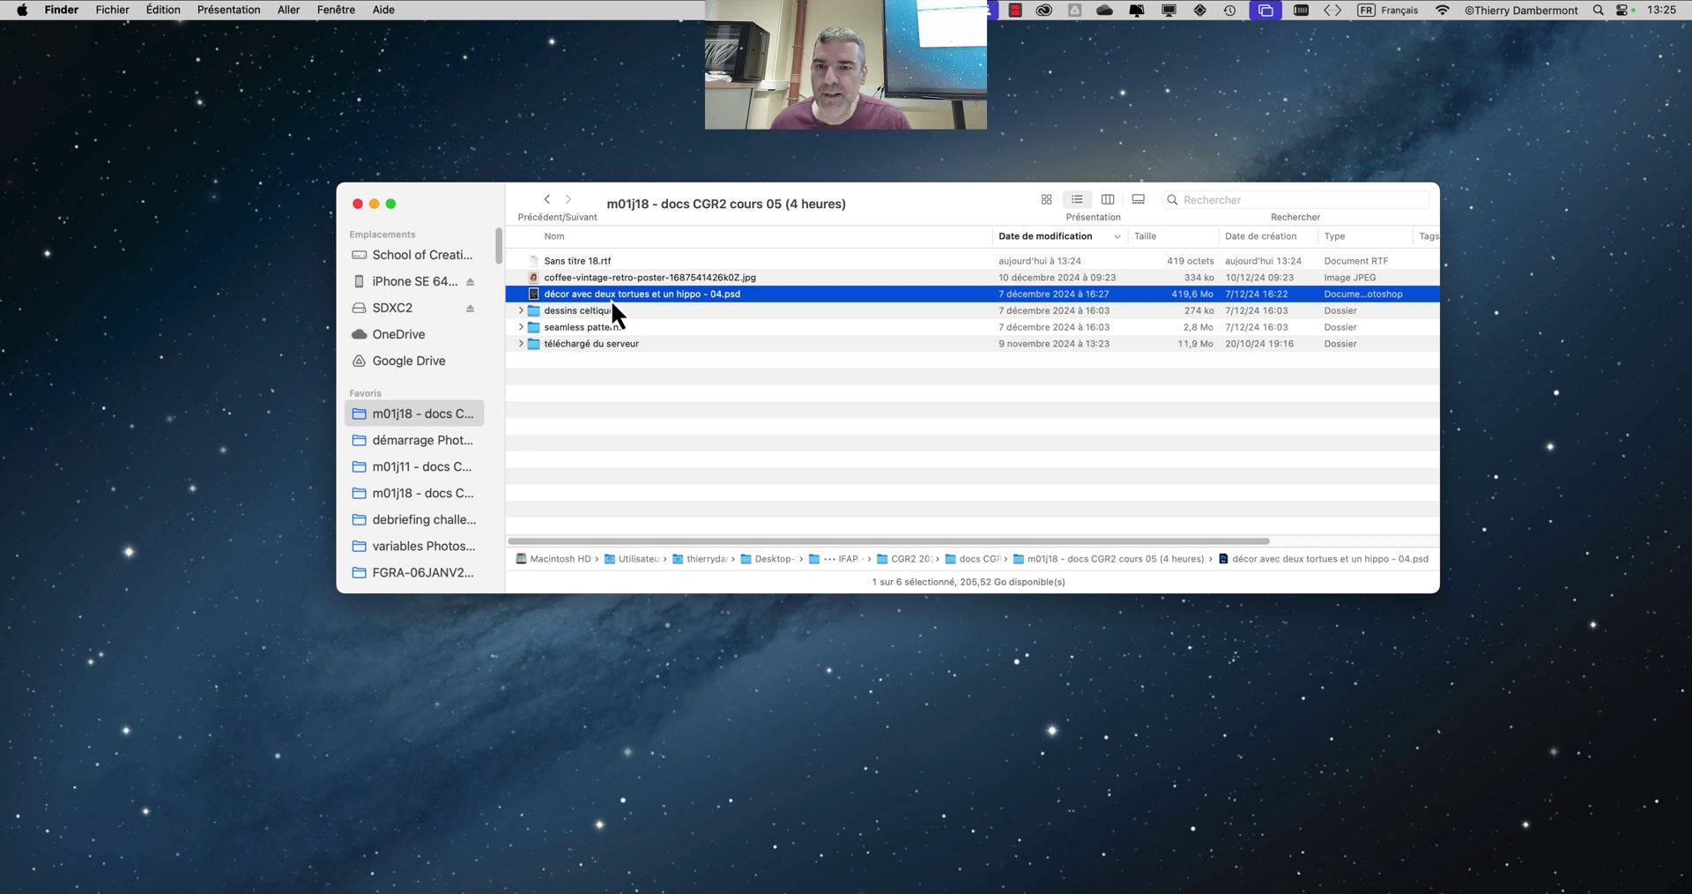
Open 'décor avec deux tortues et un hippo - 04.psd' in Photoshop and hide all panels
{"action": "left_click_drag", "start_coordinate": [605, 297], "coordinate": [41, 451]}
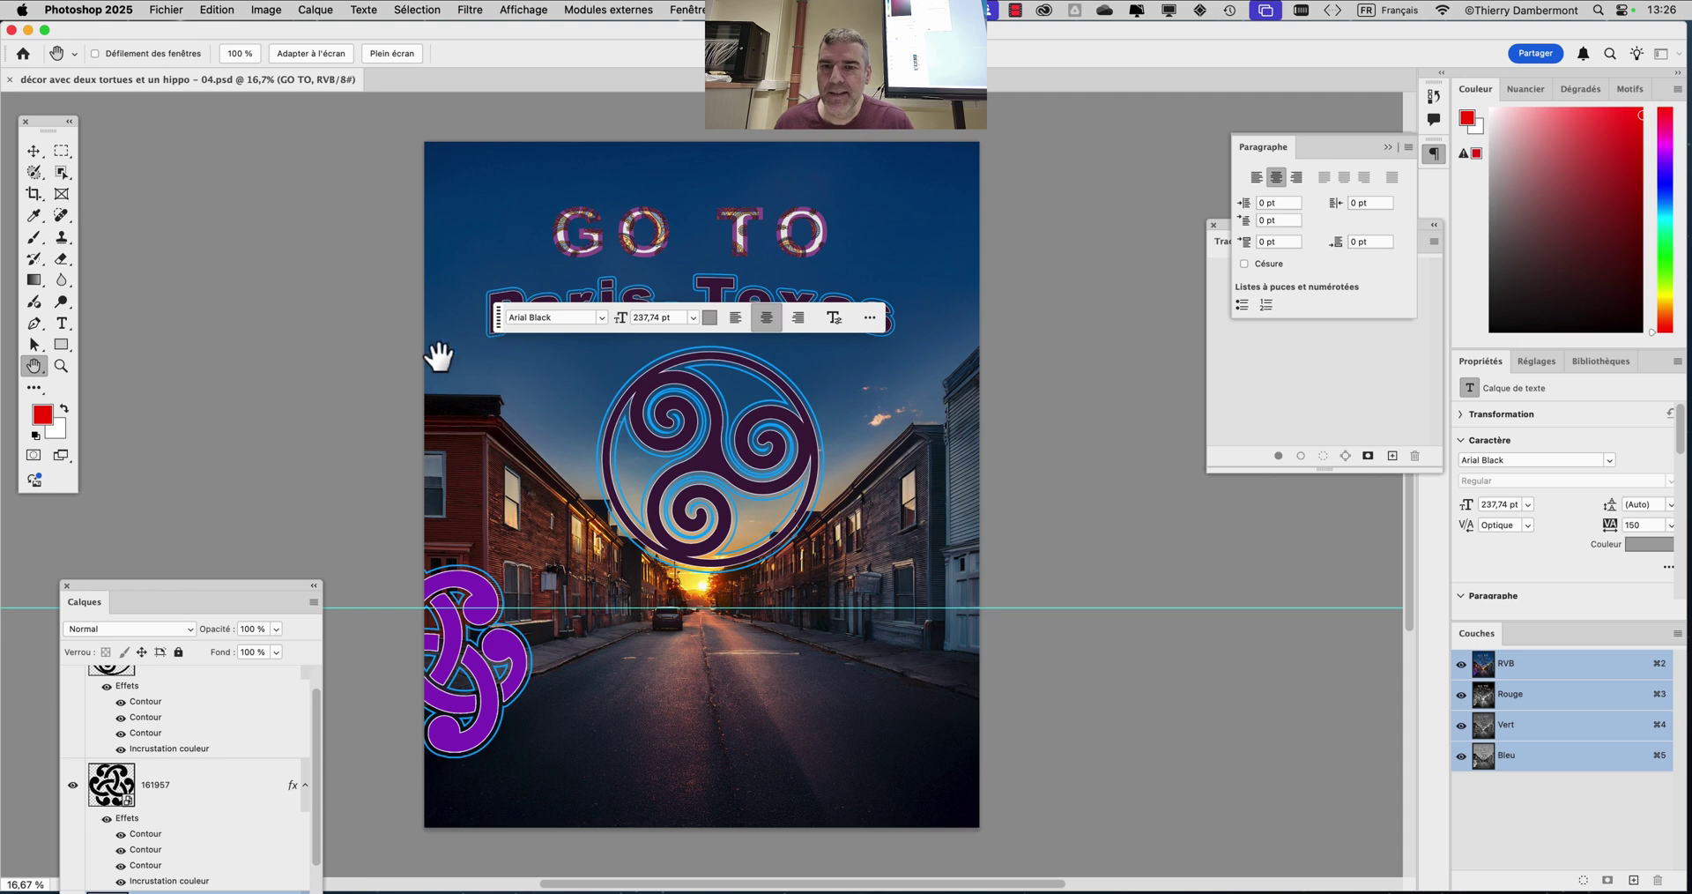
{"action": "key", "text": "shift+Tab"}
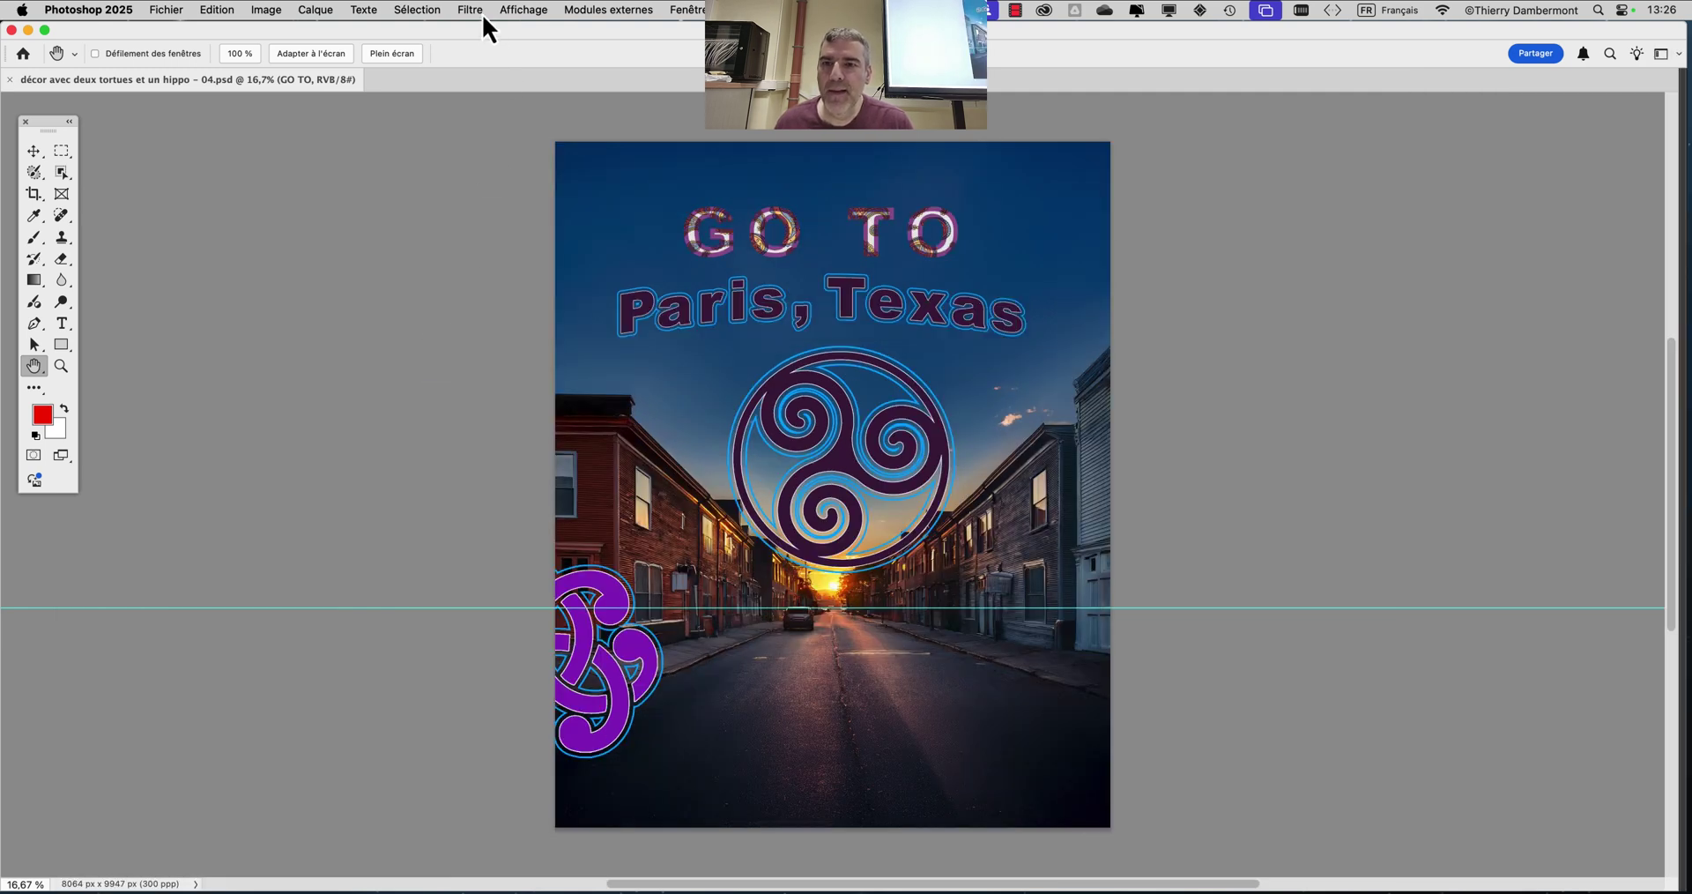
Clear the cyan guide from the poster with Affichage > Repères > Effacer les repères
{"action": "left_click_drag", "start_coordinate": [434, 200], "coordinate": [347, 162]}
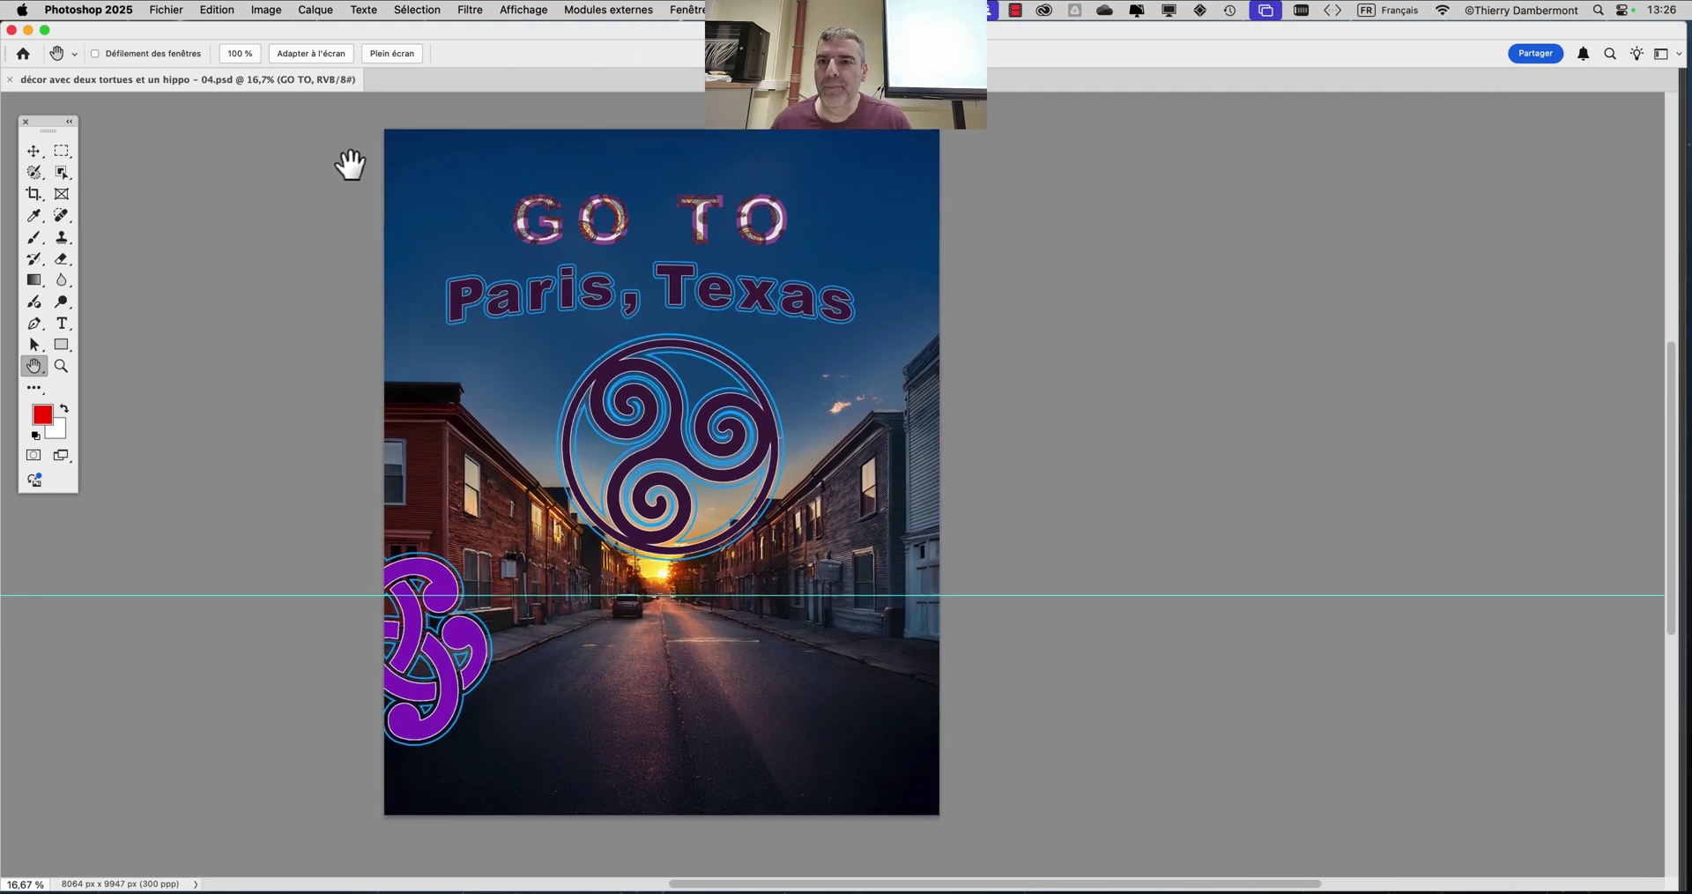
{"action": "left_click", "coordinate": [526, 7]}
{"action": "mouse_move", "coordinate": [566, 428]}
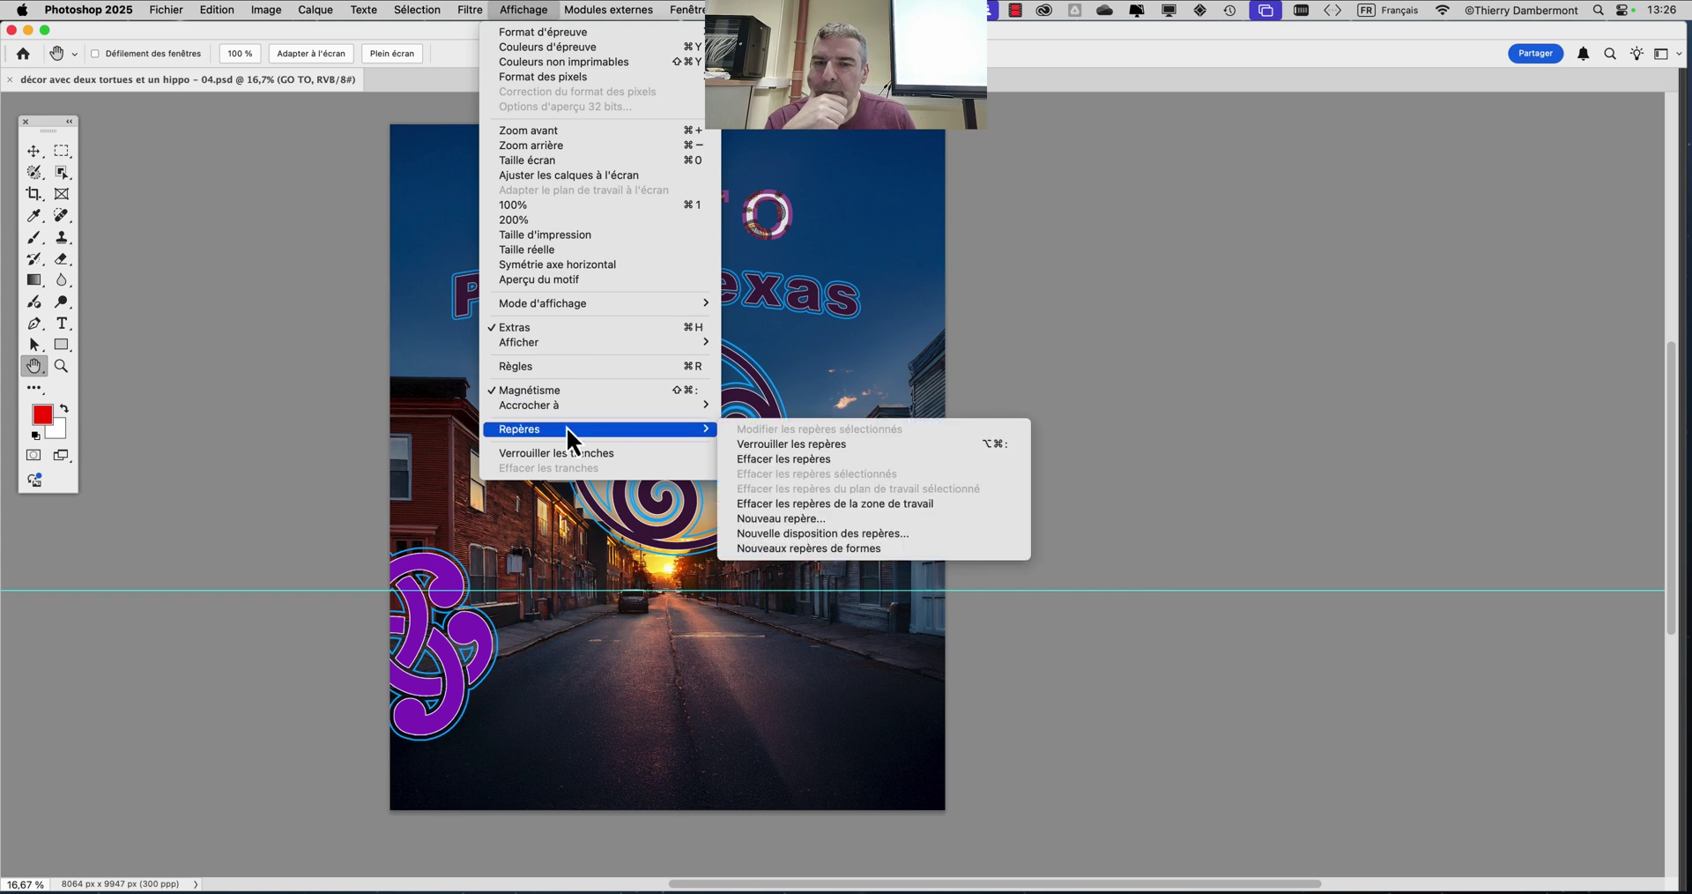
{"action": "left_click", "coordinate": [828, 462]}
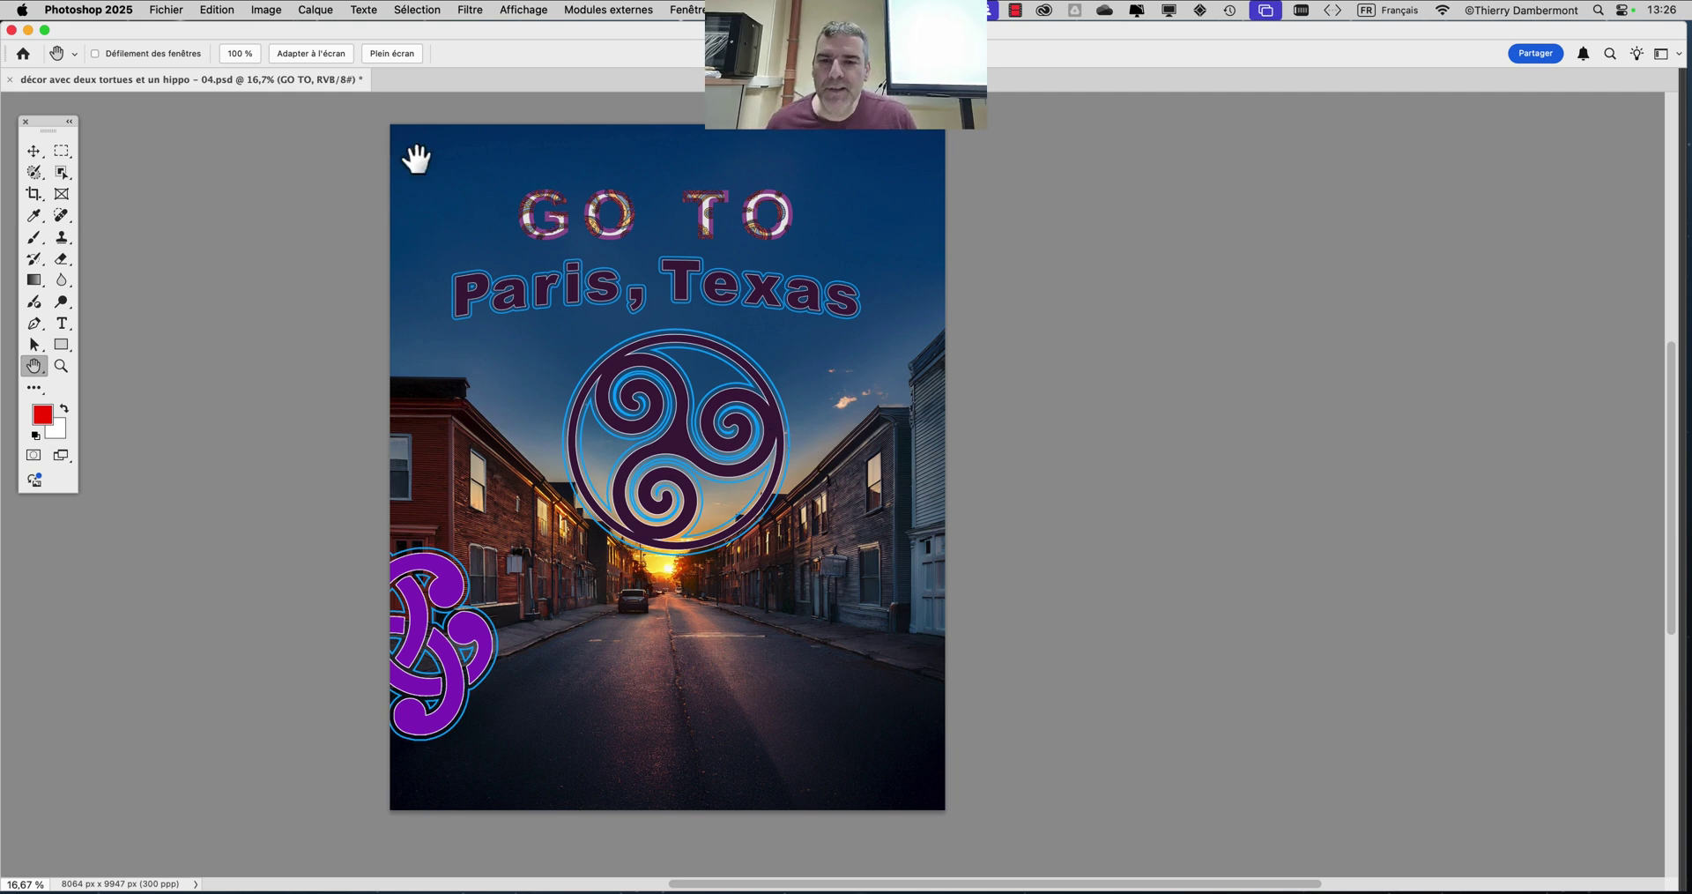
Bring back the Calques panel at the upper right and enlarge it to list more layers
{"action": "left_click_drag", "start_coordinate": [794, 277], "coordinate": [729, 287]}
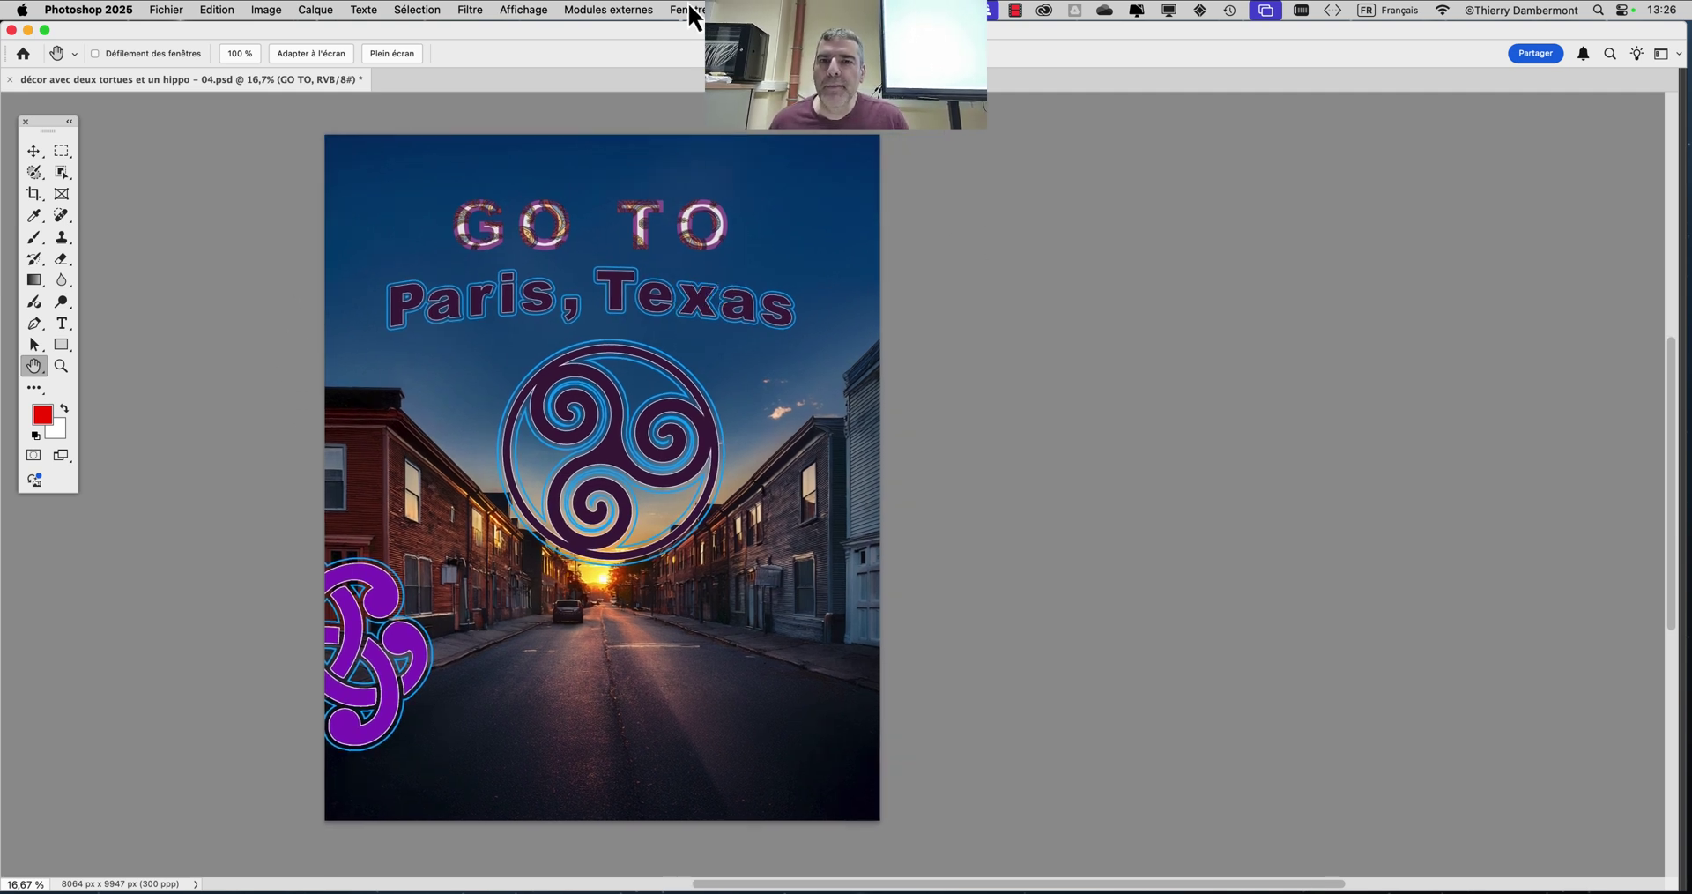
{"action": "left_click", "coordinate": [693, 16]}
{"action": "left_click", "coordinate": [726, 120]}
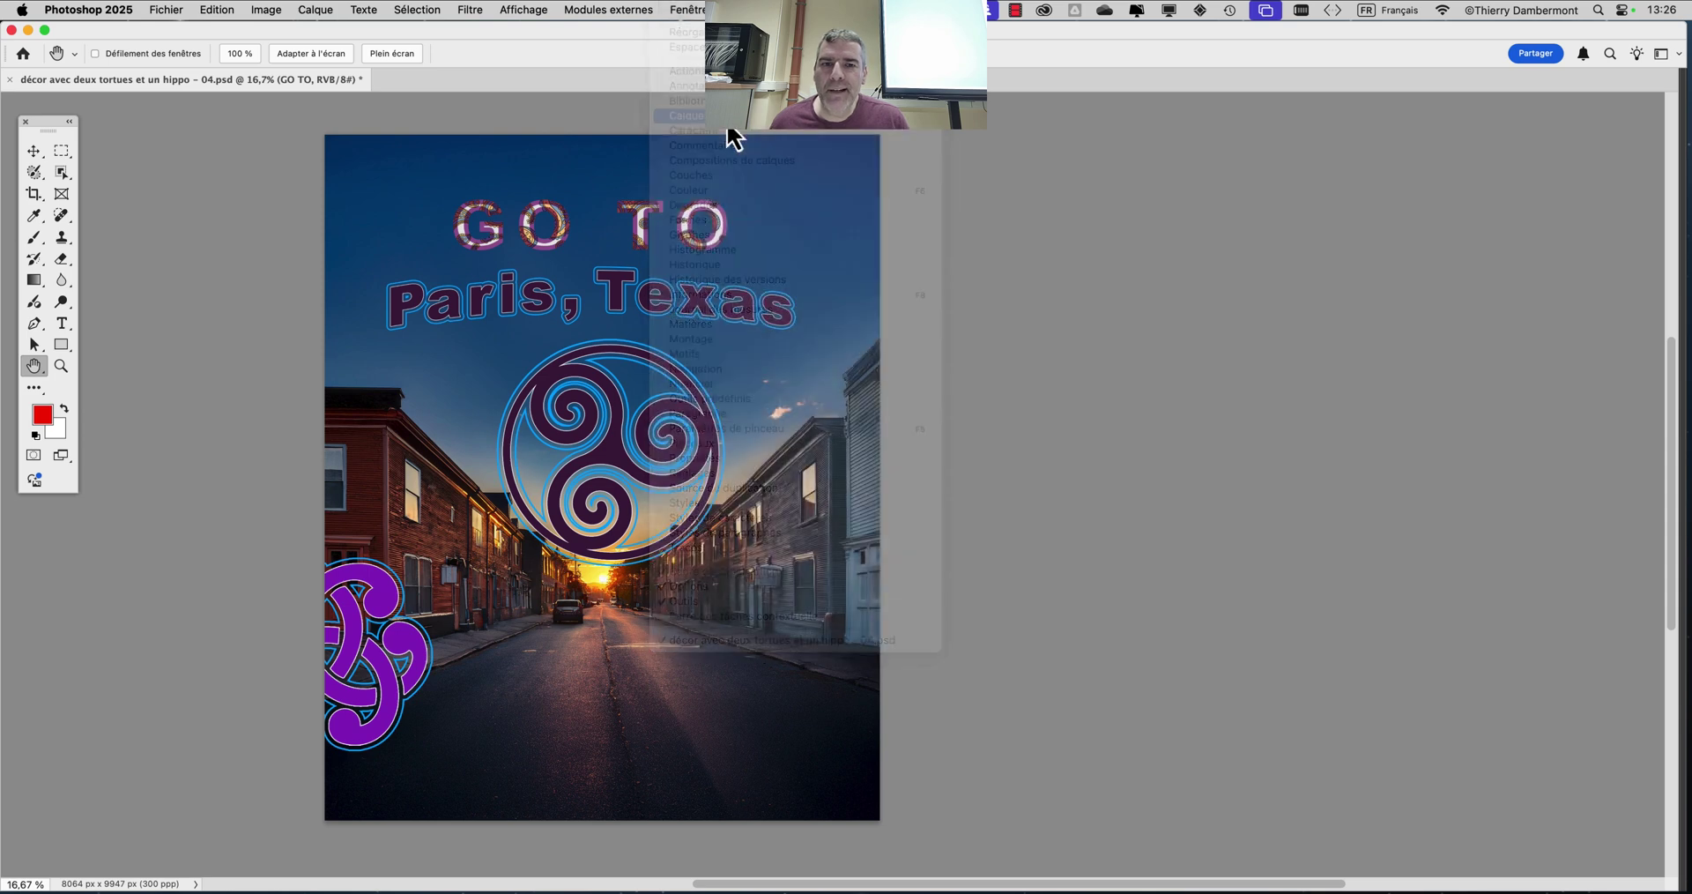
{"action": "left_click_drag", "start_coordinate": [278, 589], "coordinate": [1490, 106]}
{"action": "left_click_drag", "start_coordinate": [1526, 551], "coordinate": [1558, 843]}
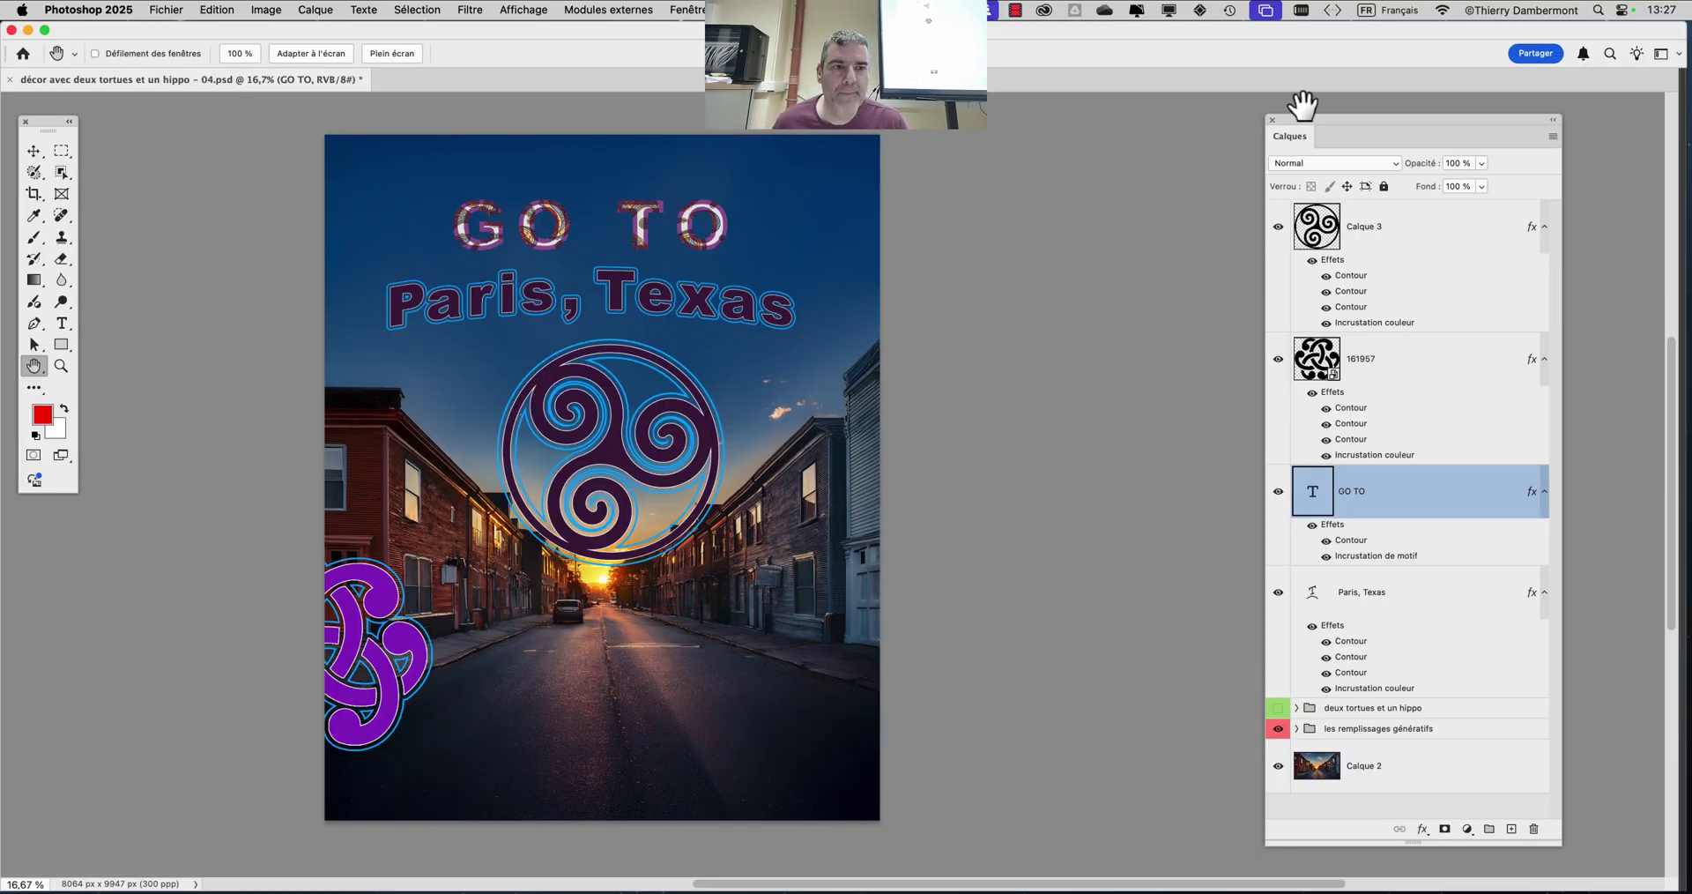
Shift the Calques panel about 140 px left, closer to the poster
{"action": "left_click_drag", "start_coordinate": [1309, 119], "coordinate": [1184, 109]}
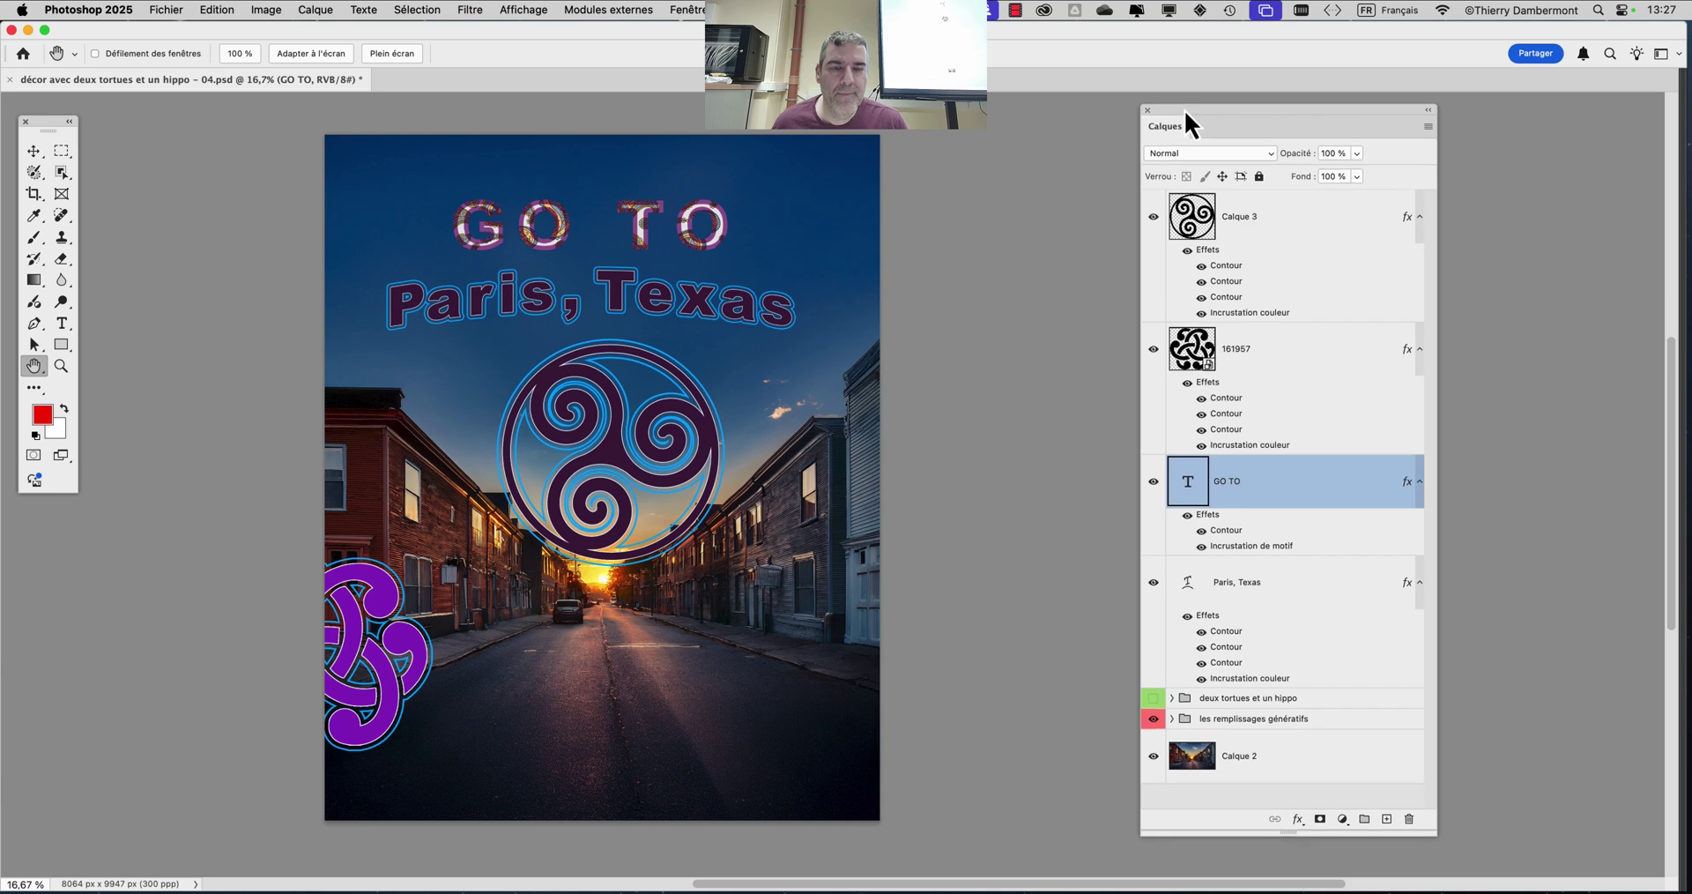
{"action": "left_click", "coordinate": [1153, 698]}
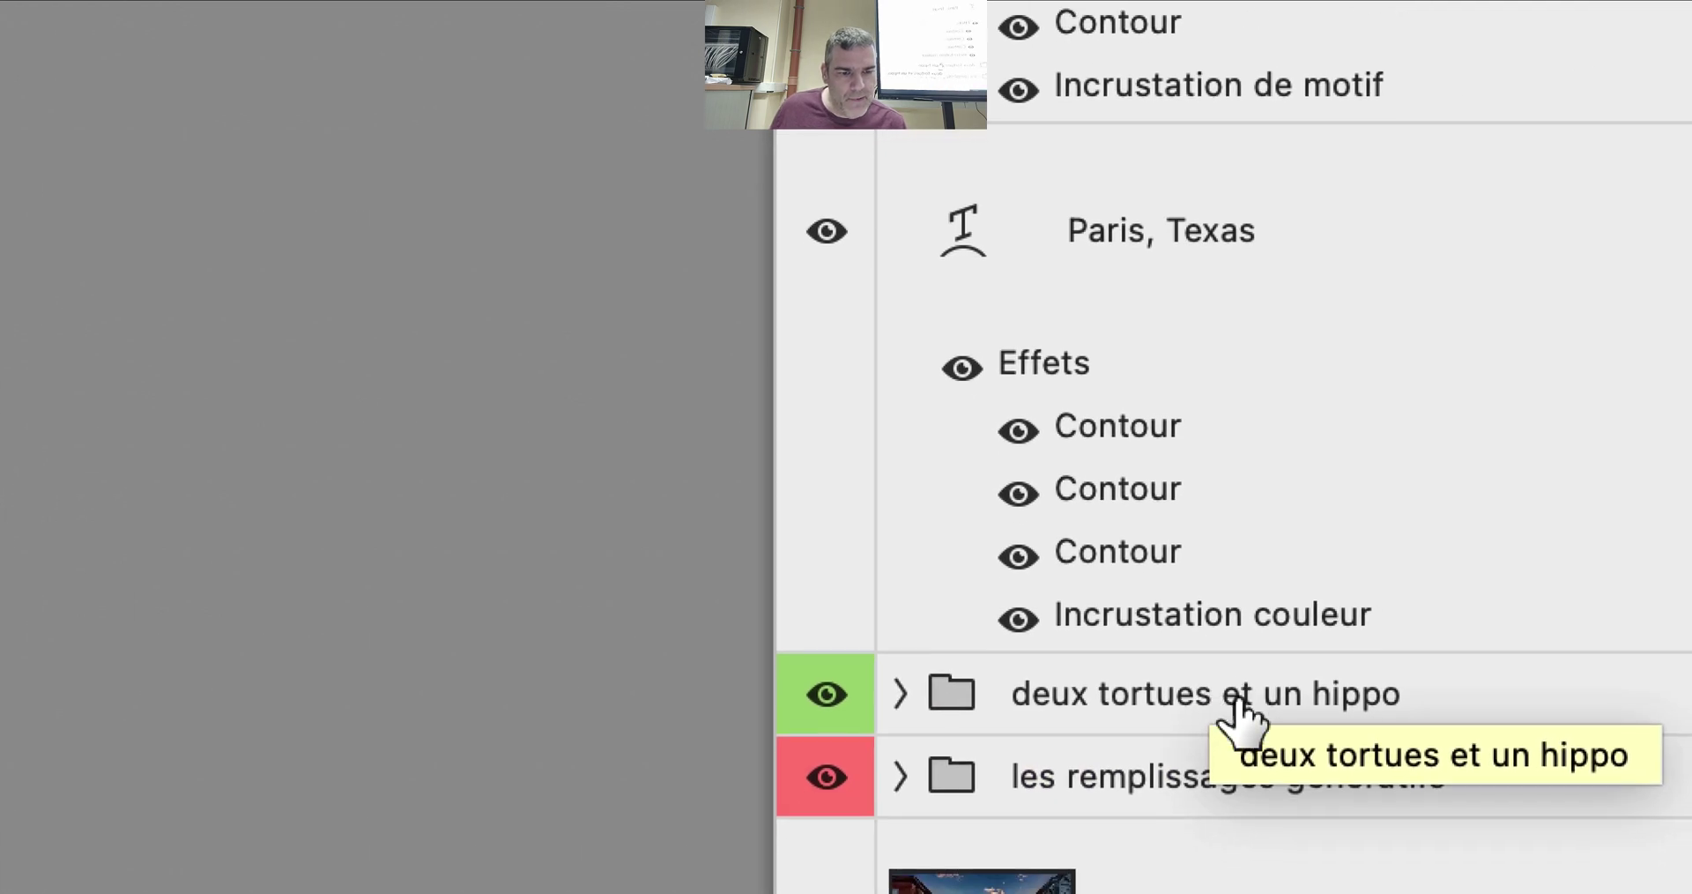
{"action": "left_click", "coordinate": [1499, 694]}
{"action": "left_click", "coordinate": [1085, 690]}
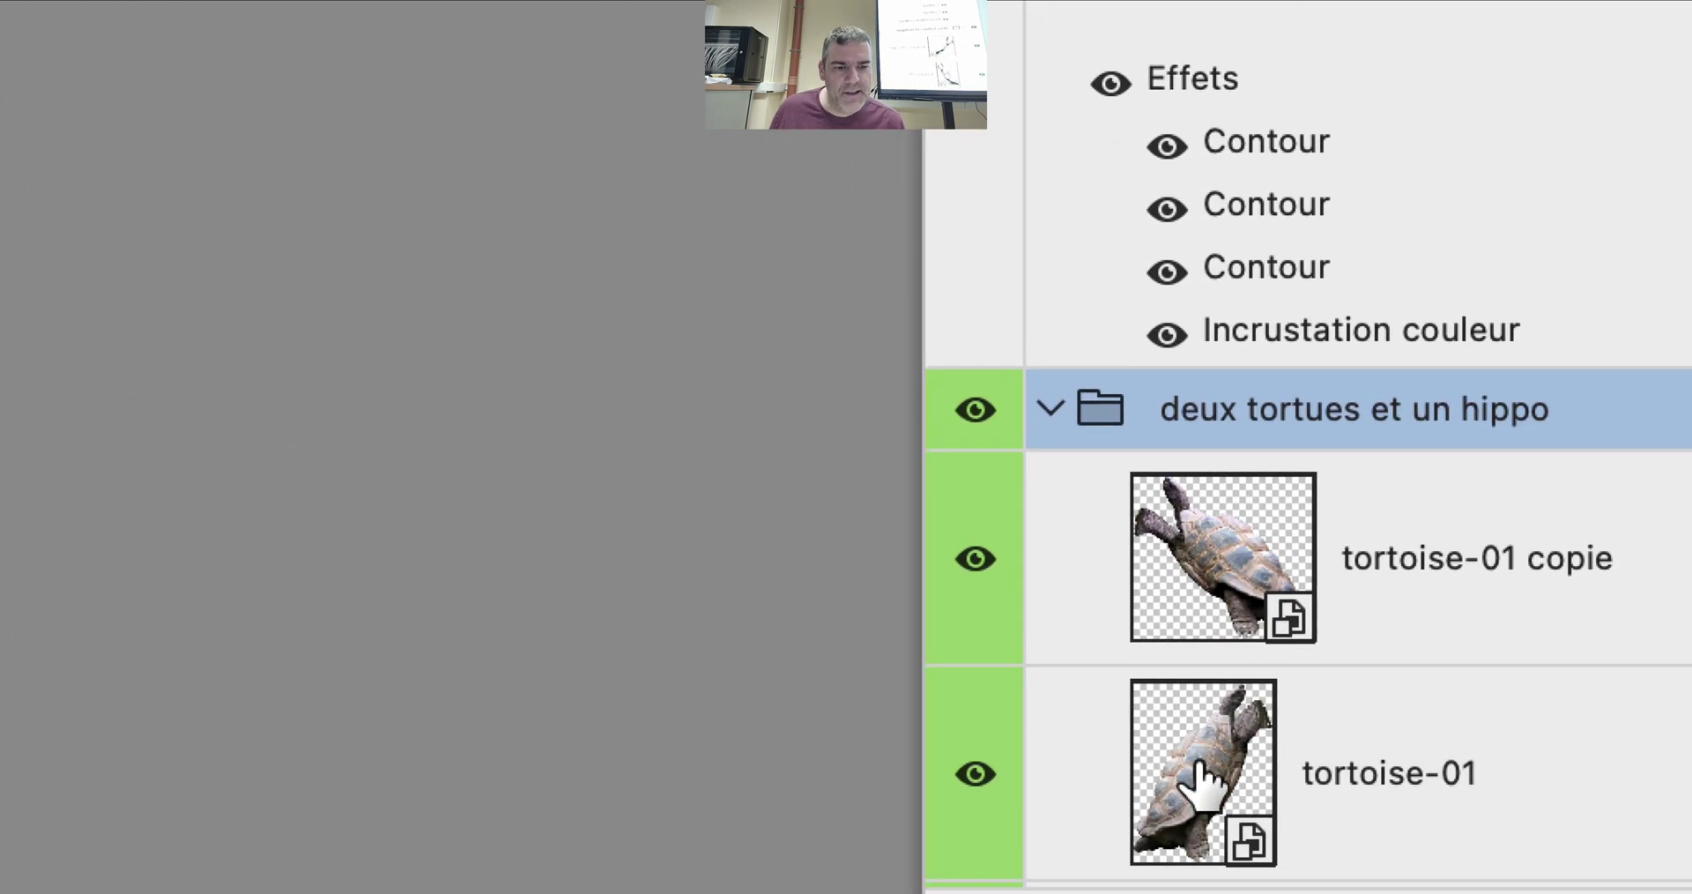
{"action": "scroll", "coordinate": [1201, 781], "scroll_direction": "down", "scroll_amount": 2}
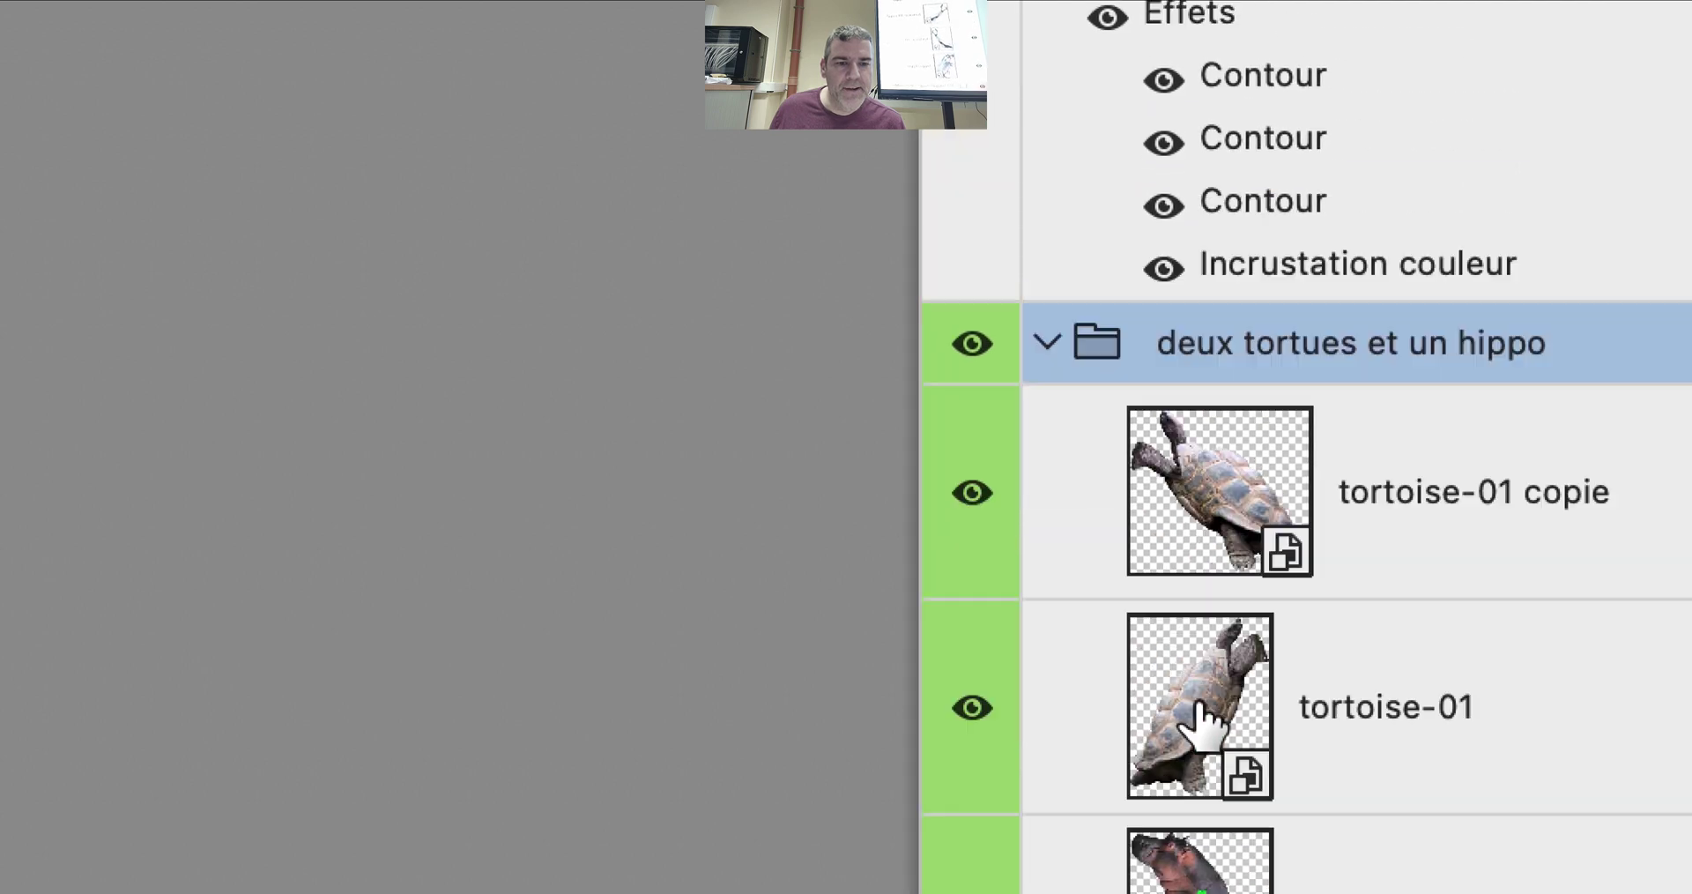
{"action": "left_click", "coordinate": [972, 343]}
{"action": "left_click", "coordinate": [972, 343]}
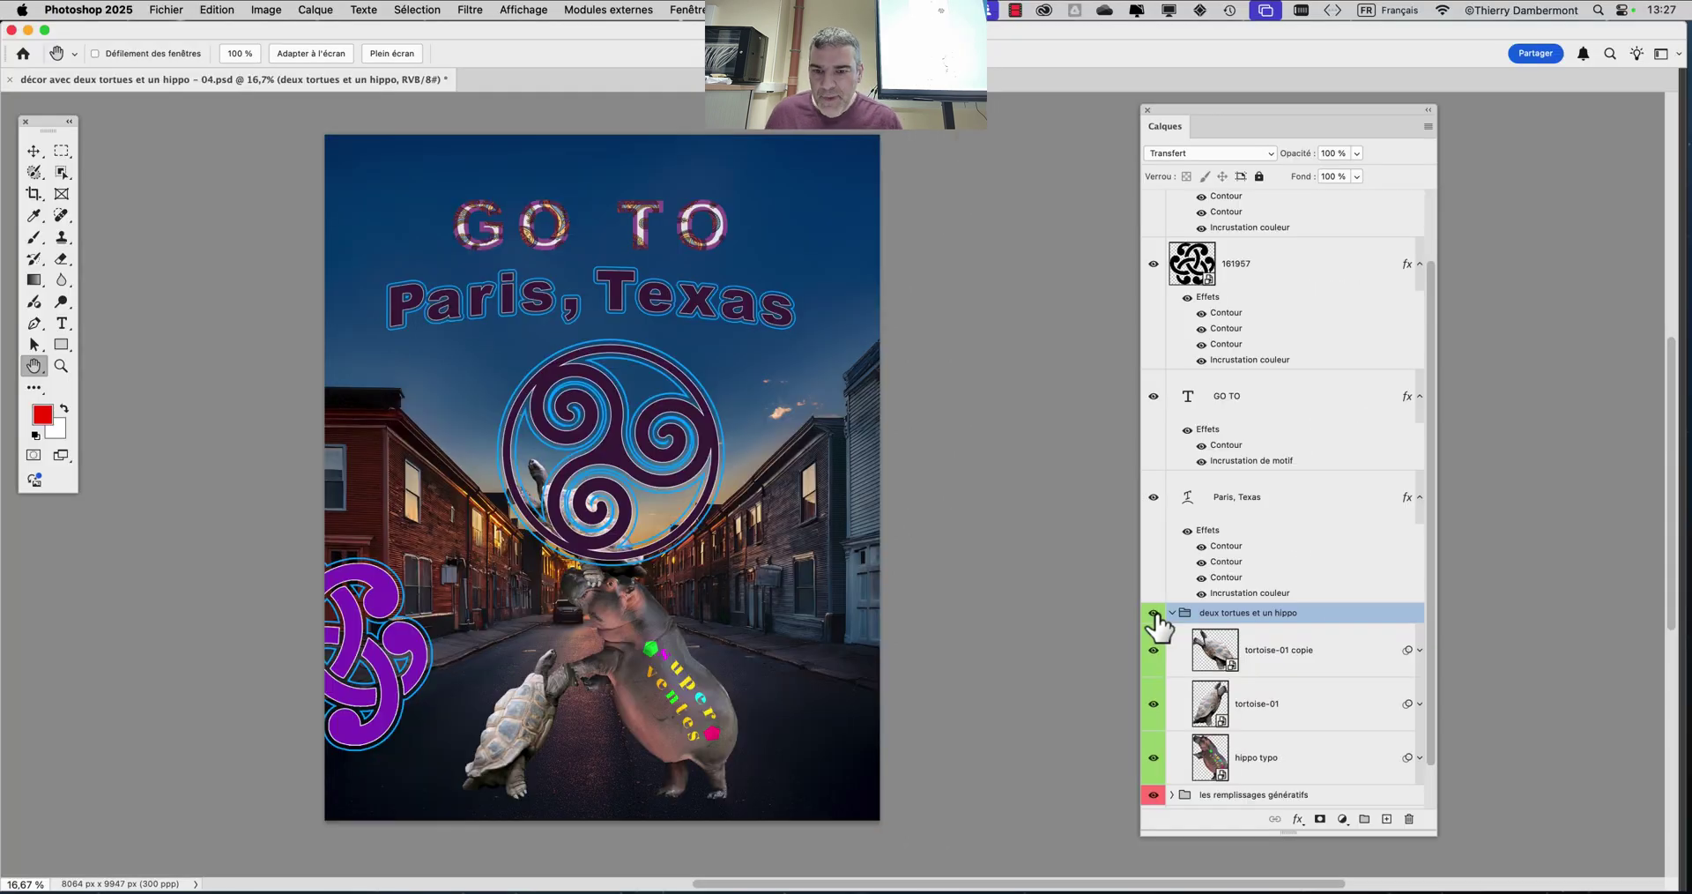
{"action": "left_click", "coordinate": [1154, 614]}
{"action": "left_click", "coordinate": [1154, 614]}
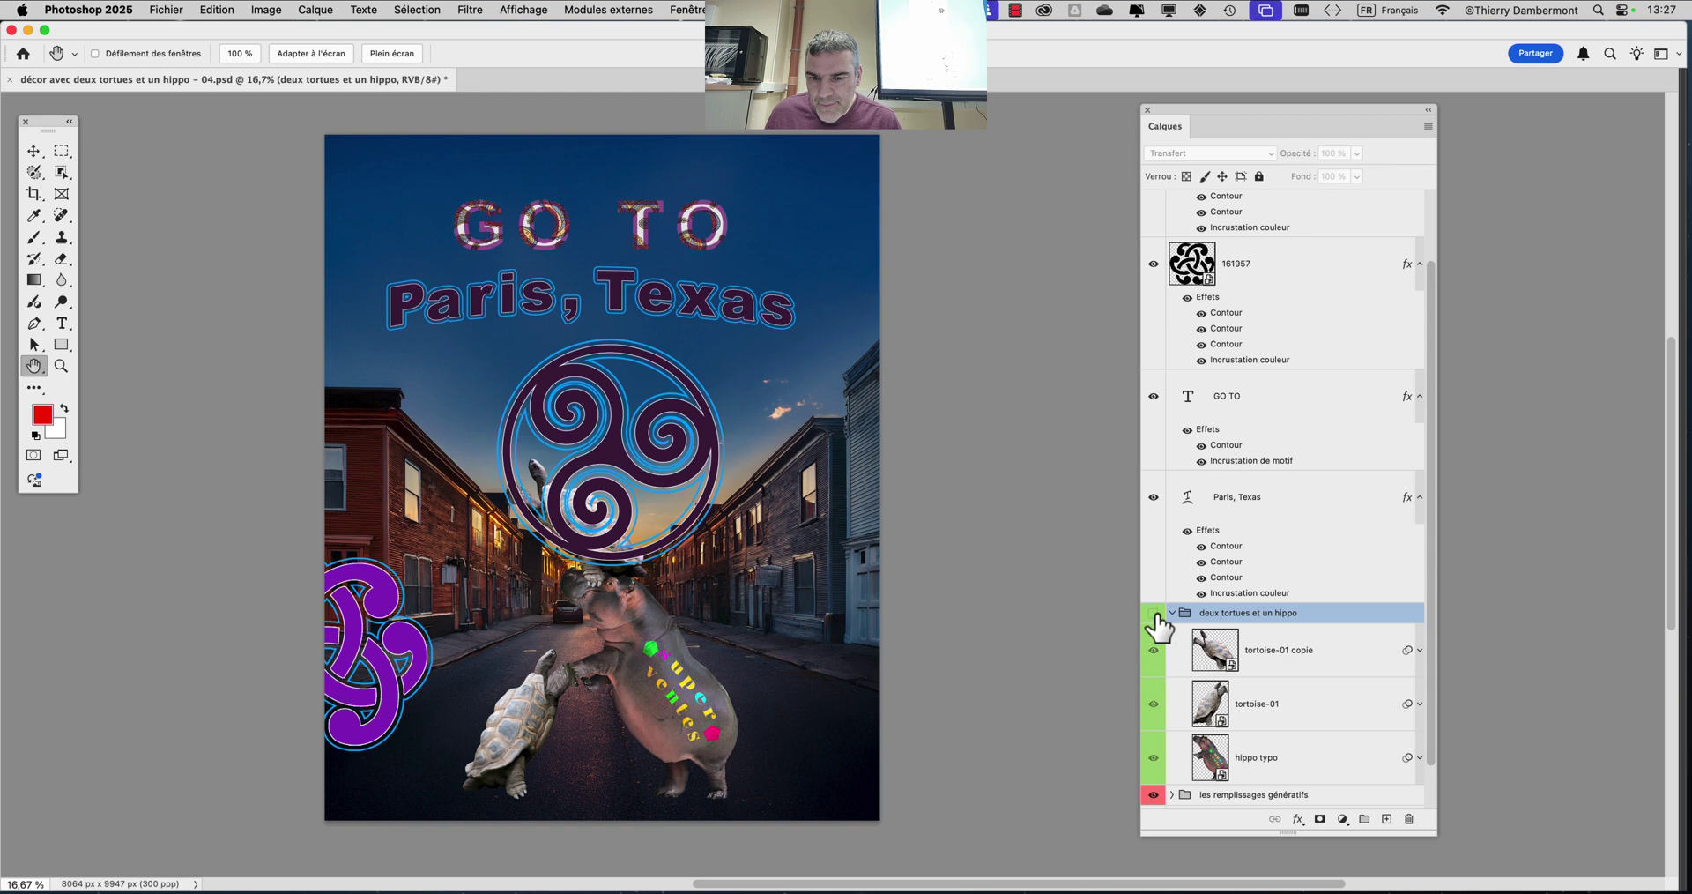
{"action": "left_click", "coordinate": [1154, 614]}
{"action": "left_click", "coordinate": [1154, 613]}
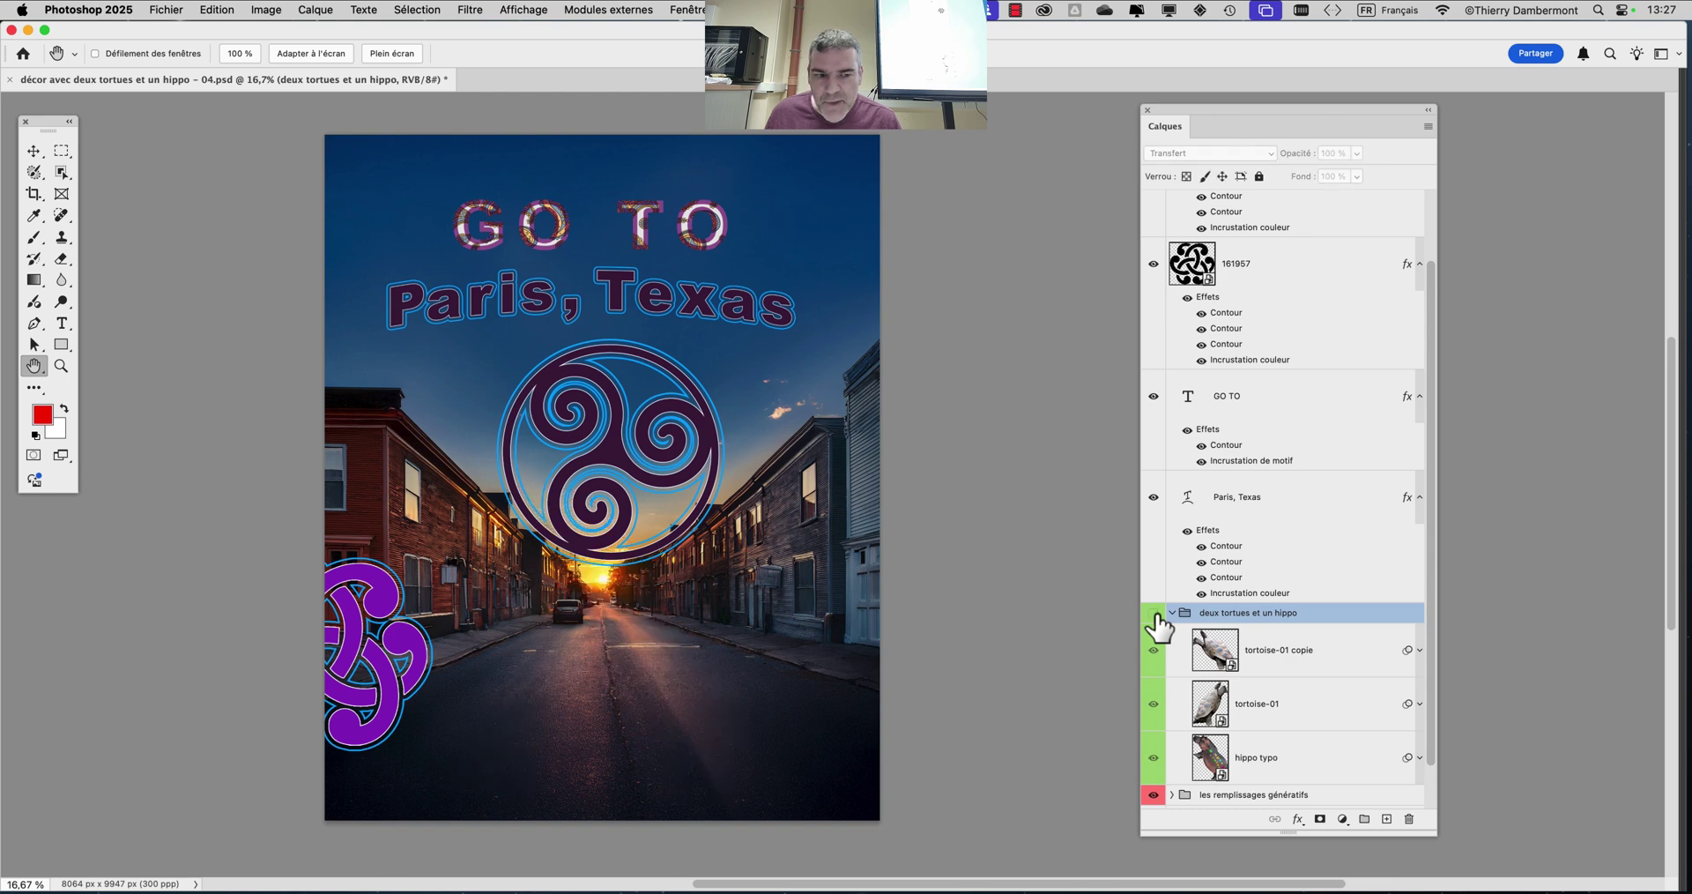
{"action": "left_click", "coordinate": [1171, 613]}
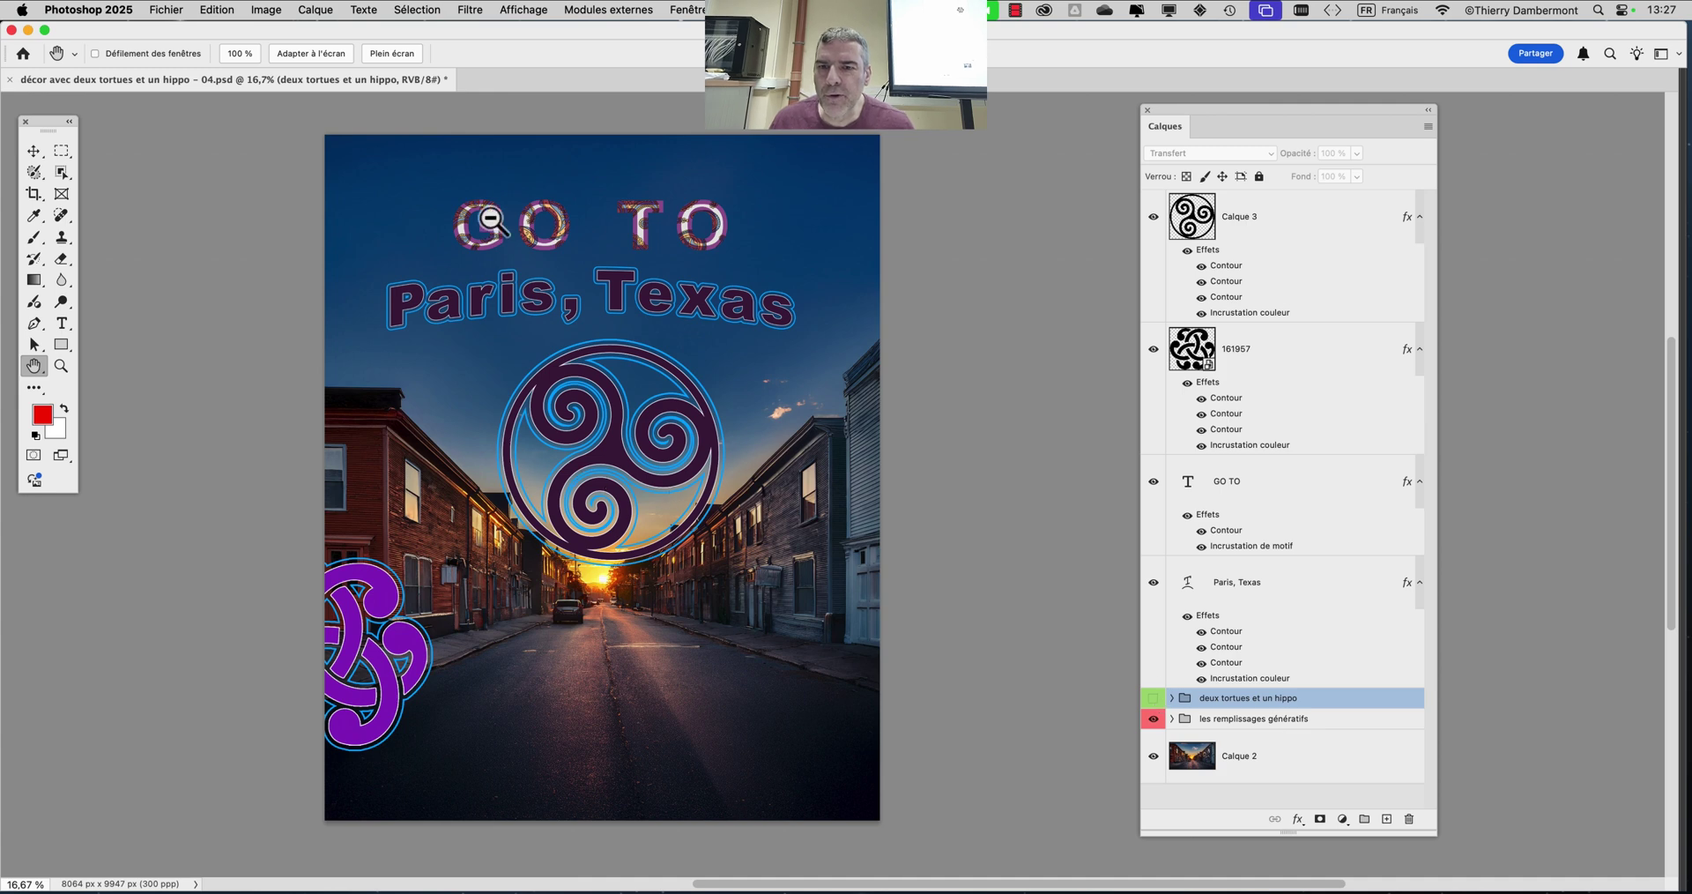
{"action": "scroll", "coordinate": [424, 207], "scroll_direction": "up", "scroll_amount": 3}
{"action": "scroll", "coordinate": [424, 207], "scroll_direction": "up", "scroll_amount": 6}
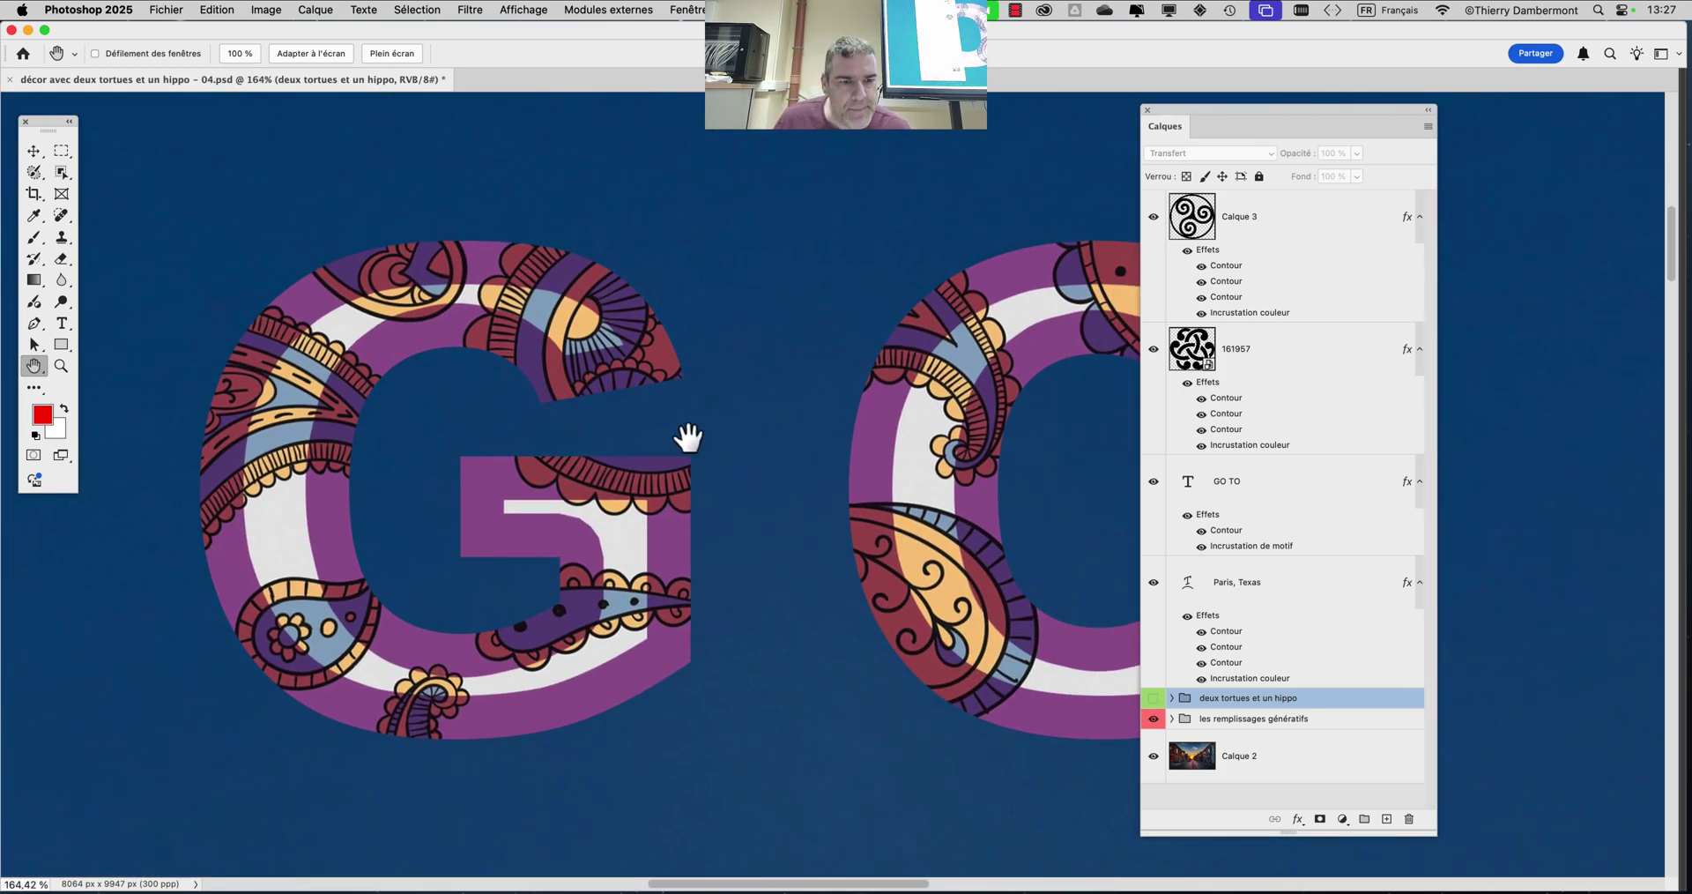
{"action": "left_click", "coordinate": [1201, 546]}
{"action": "left_click", "coordinate": [1202, 545]}
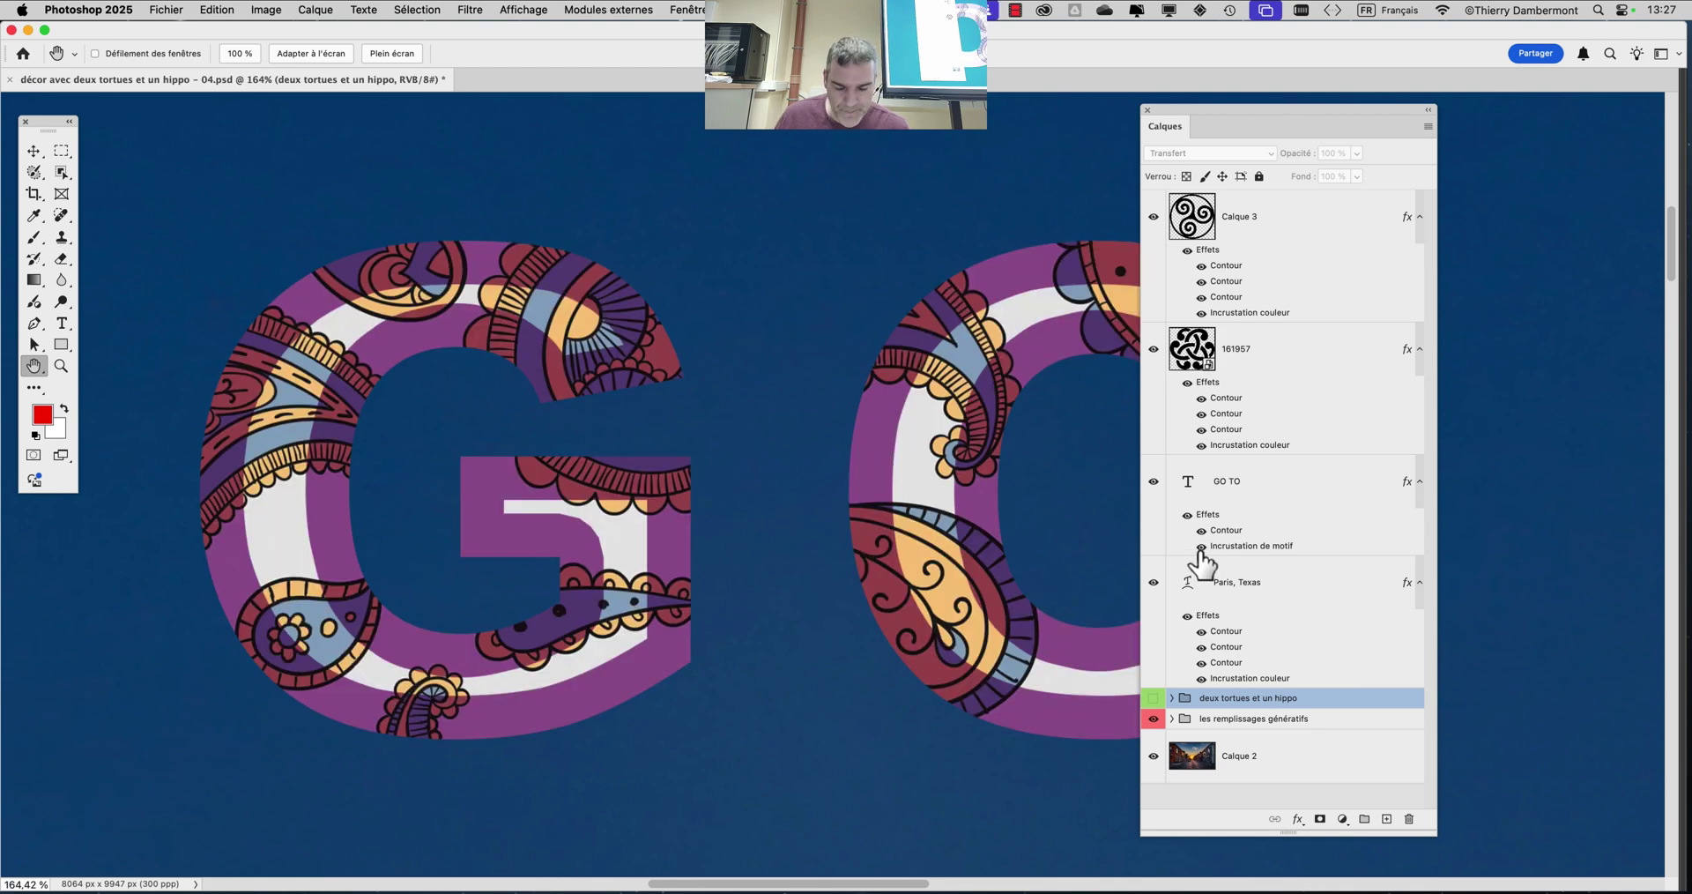
{"action": "left_click", "coordinate": [1224, 551]}
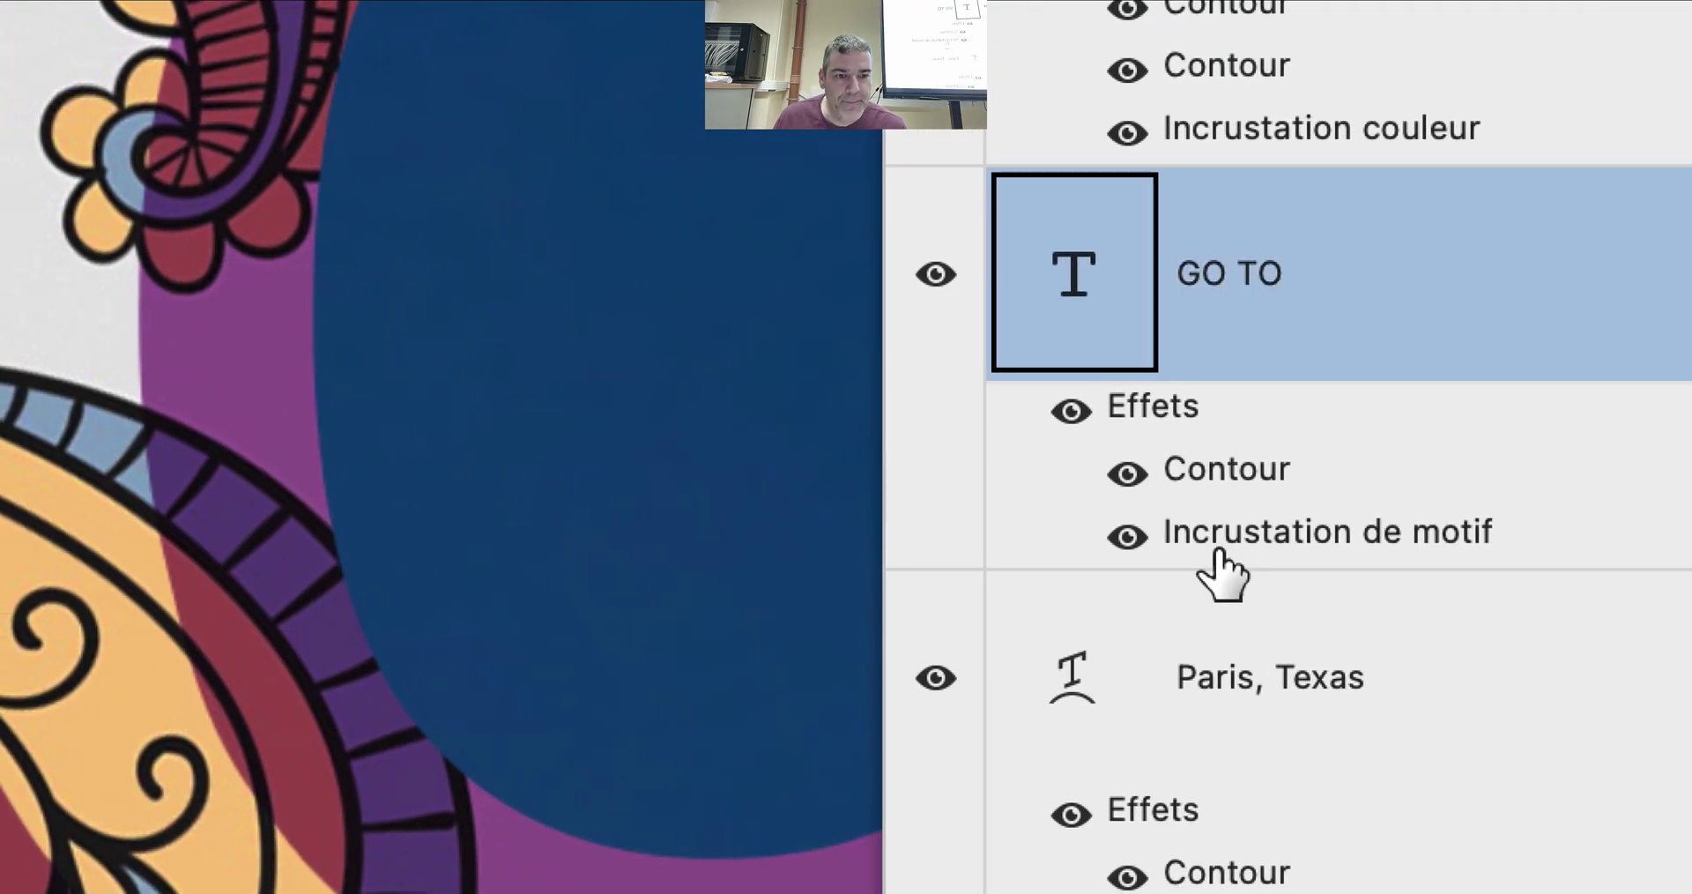
{"action": "left_click", "coordinate": [1114, 537]}
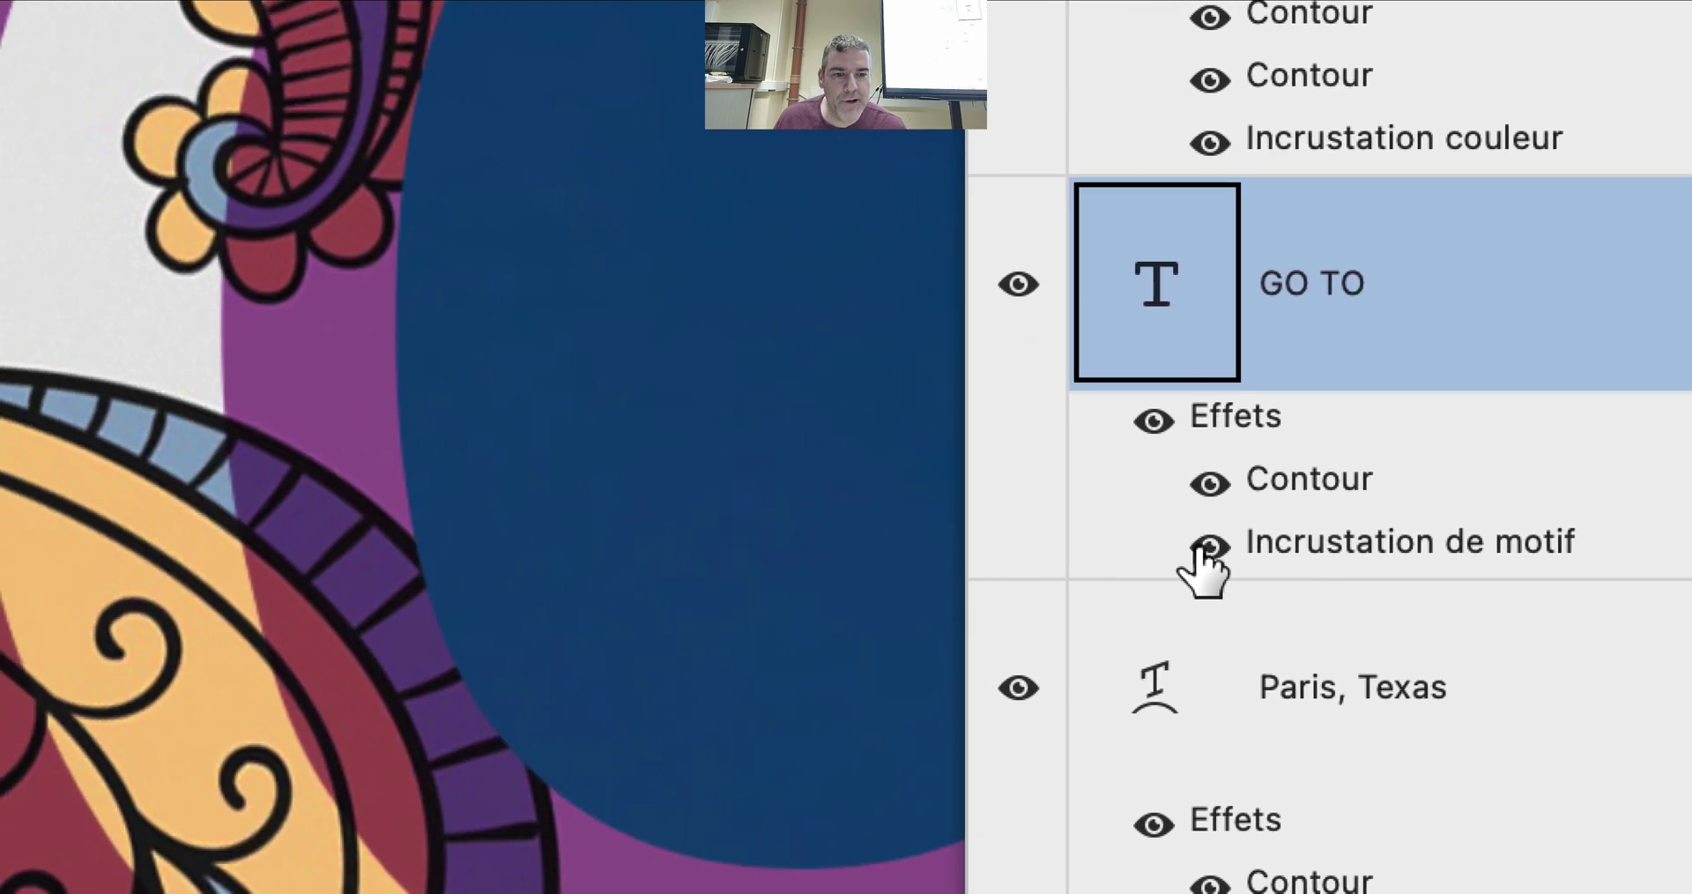
{"action": "left_click", "coordinate": [1193, 546]}
{"action": "left_click", "coordinate": [1203, 546]}
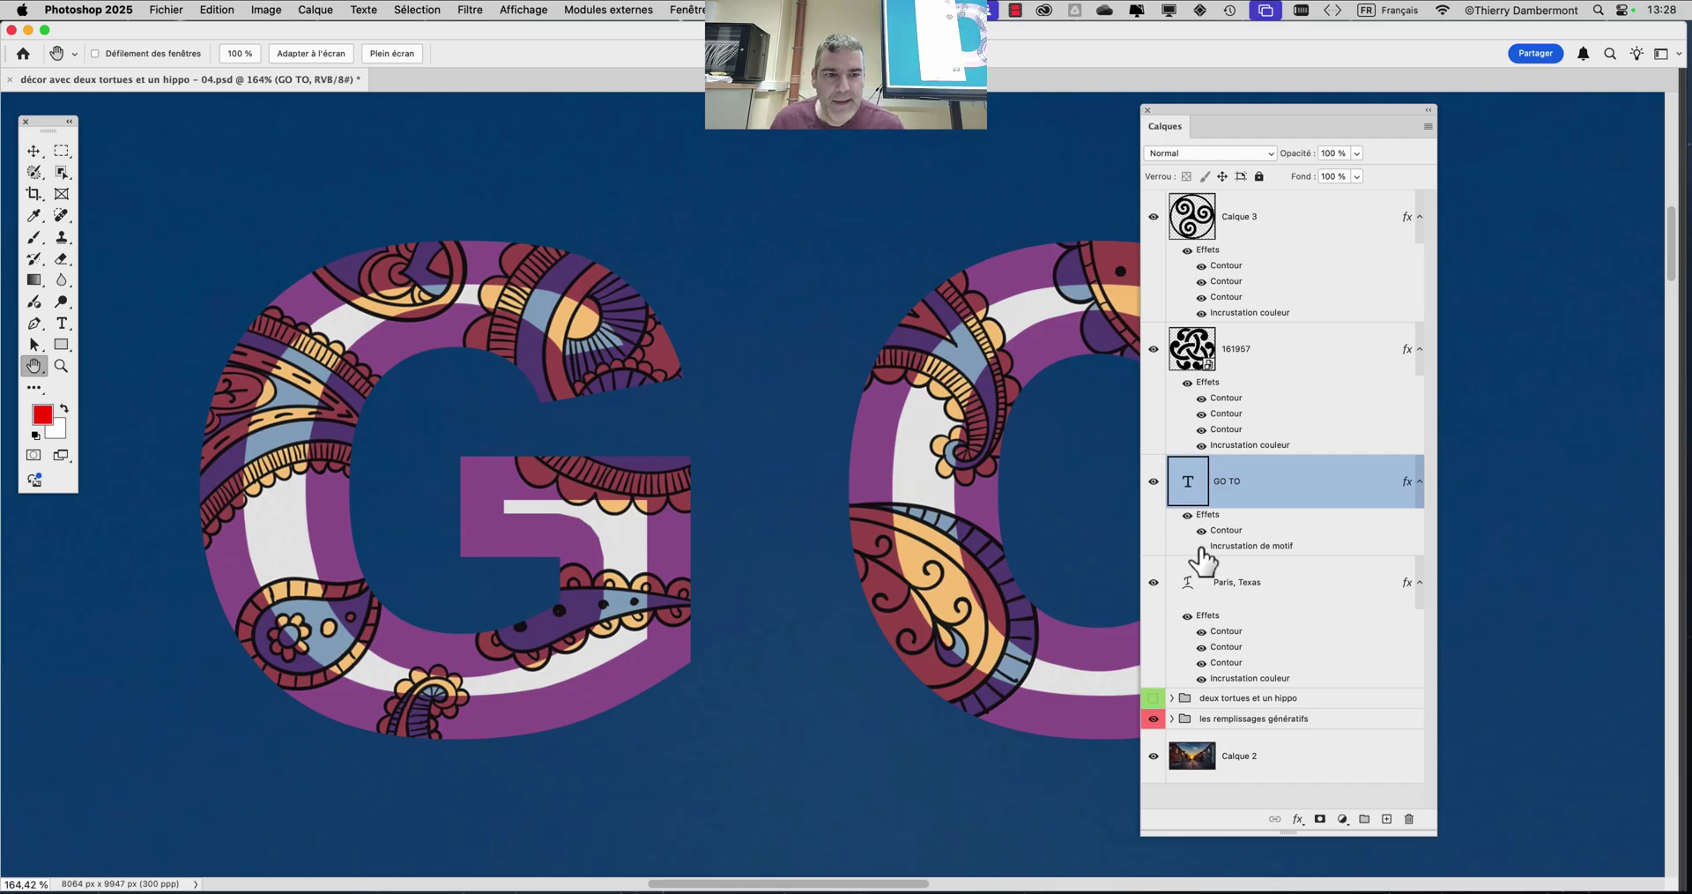
{"action": "left_click", "coordinate": [1201, 547]}
{"action": "left_click", "coordinate": [1201, 547]}
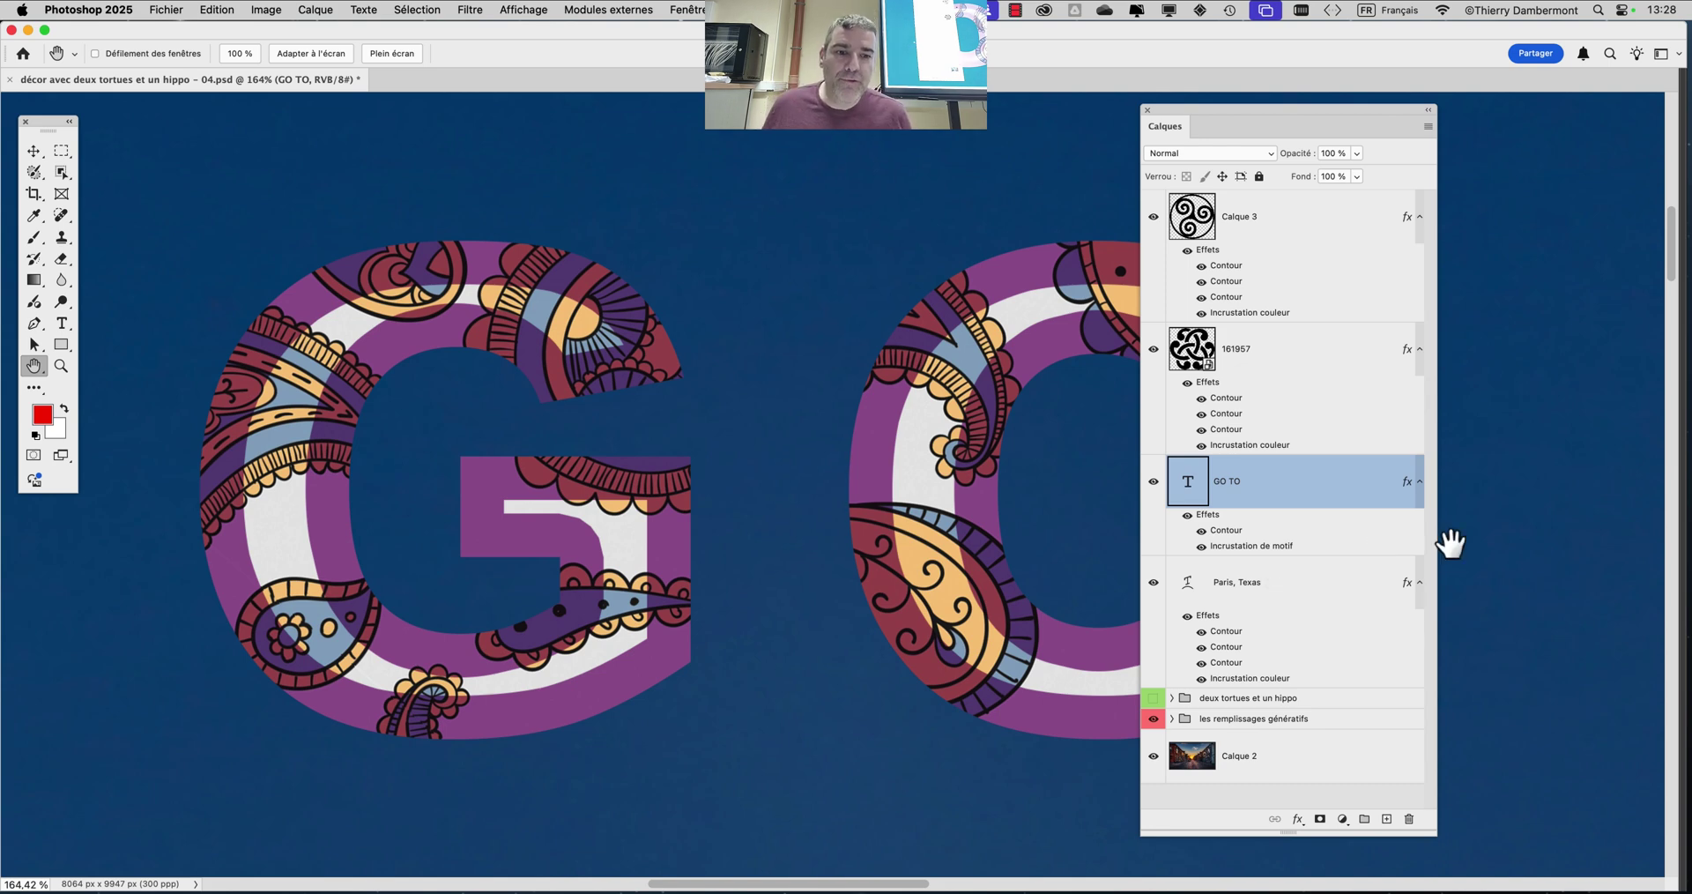
{"action": "scroll", "coordinate": [880, 462], "scroll_direction": "down", "scroll_amount": 5}
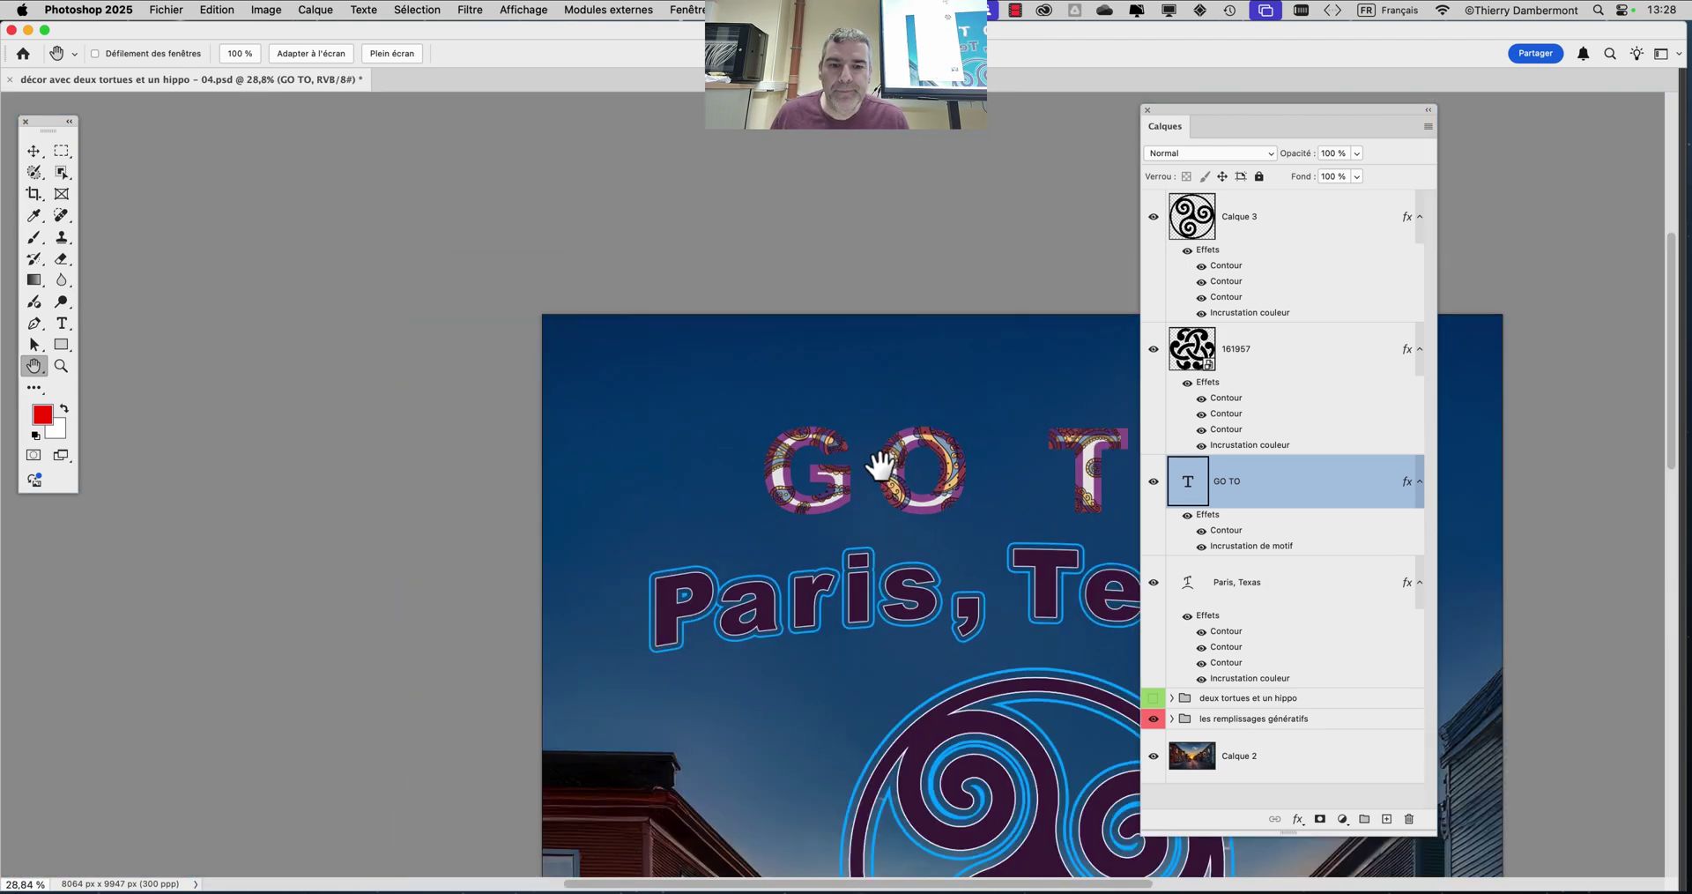
{"action": "left_click_drag", "start_coordinate": [880, 462], "coordinate": [461, 294]}
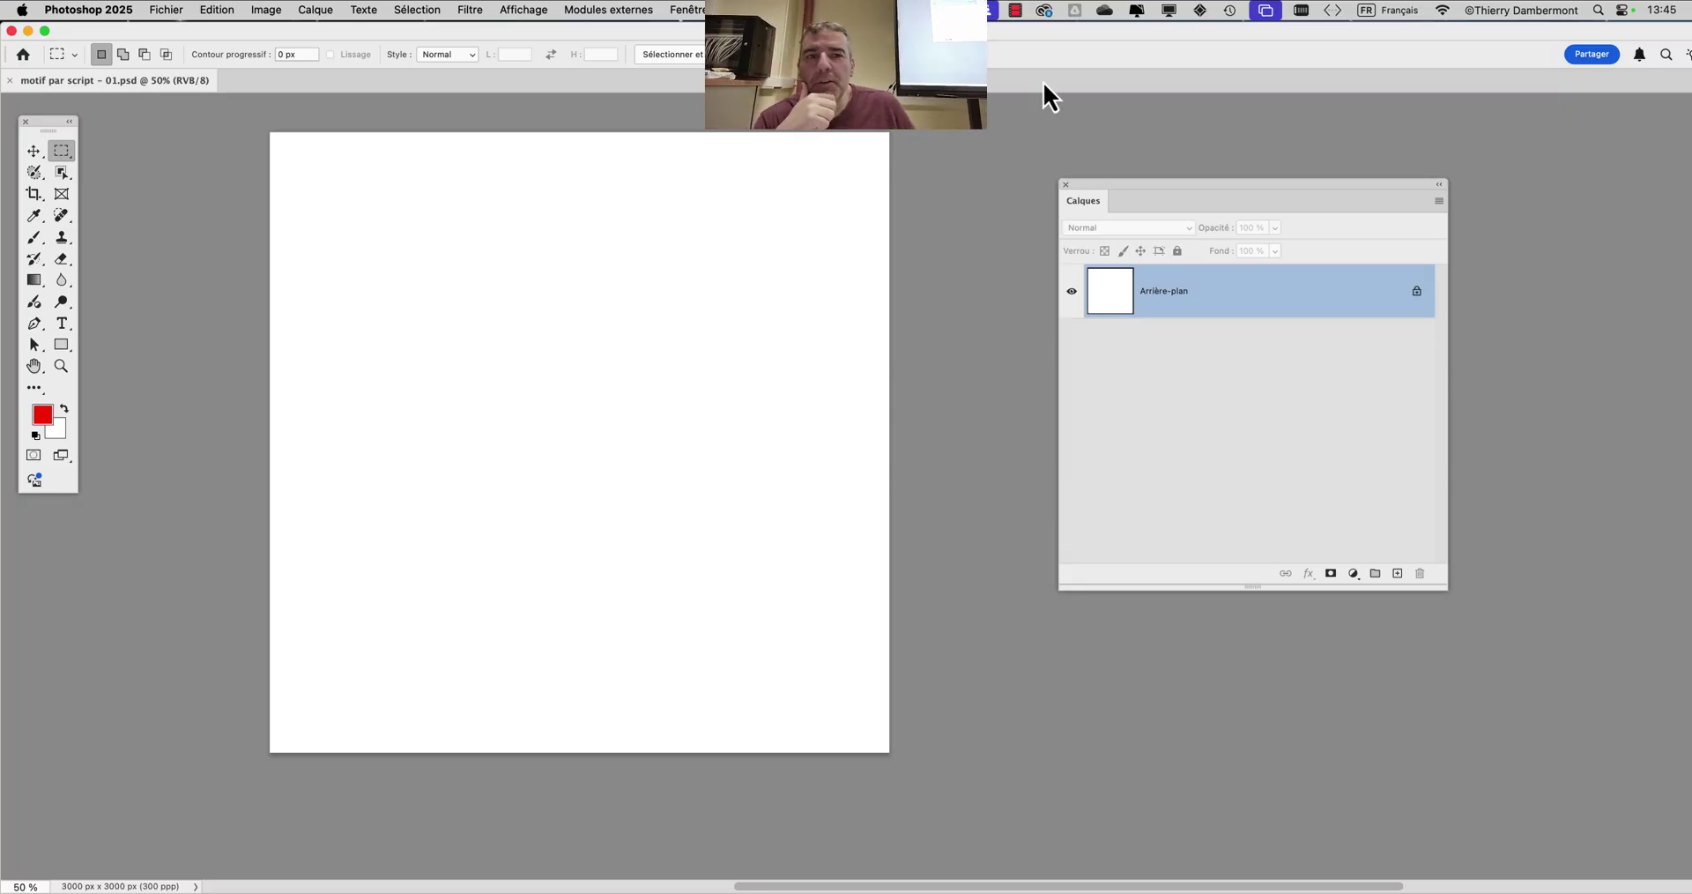
Shrink Photoshop to a smaller floating window over the desktop and show the Photoshop 2025 > Réglages menu
{"action": "double_click", "coordinate": [1091, 39]}
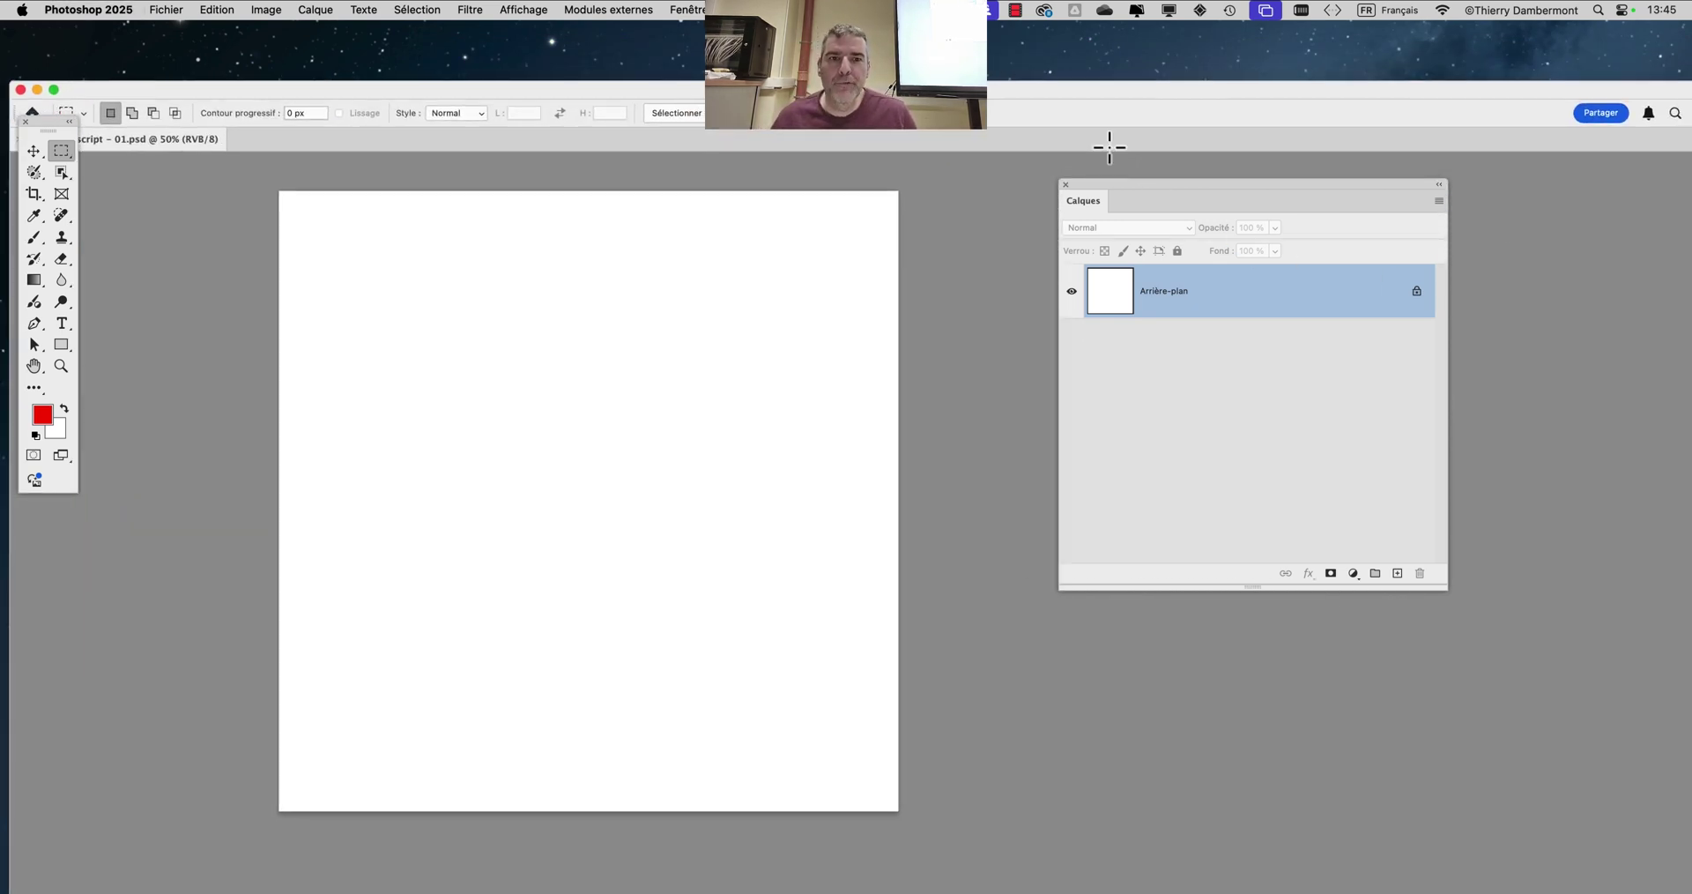
{"action": "left_click_drag", "start_coordinate": [1067, 93], "coordinate": [907, 37]}
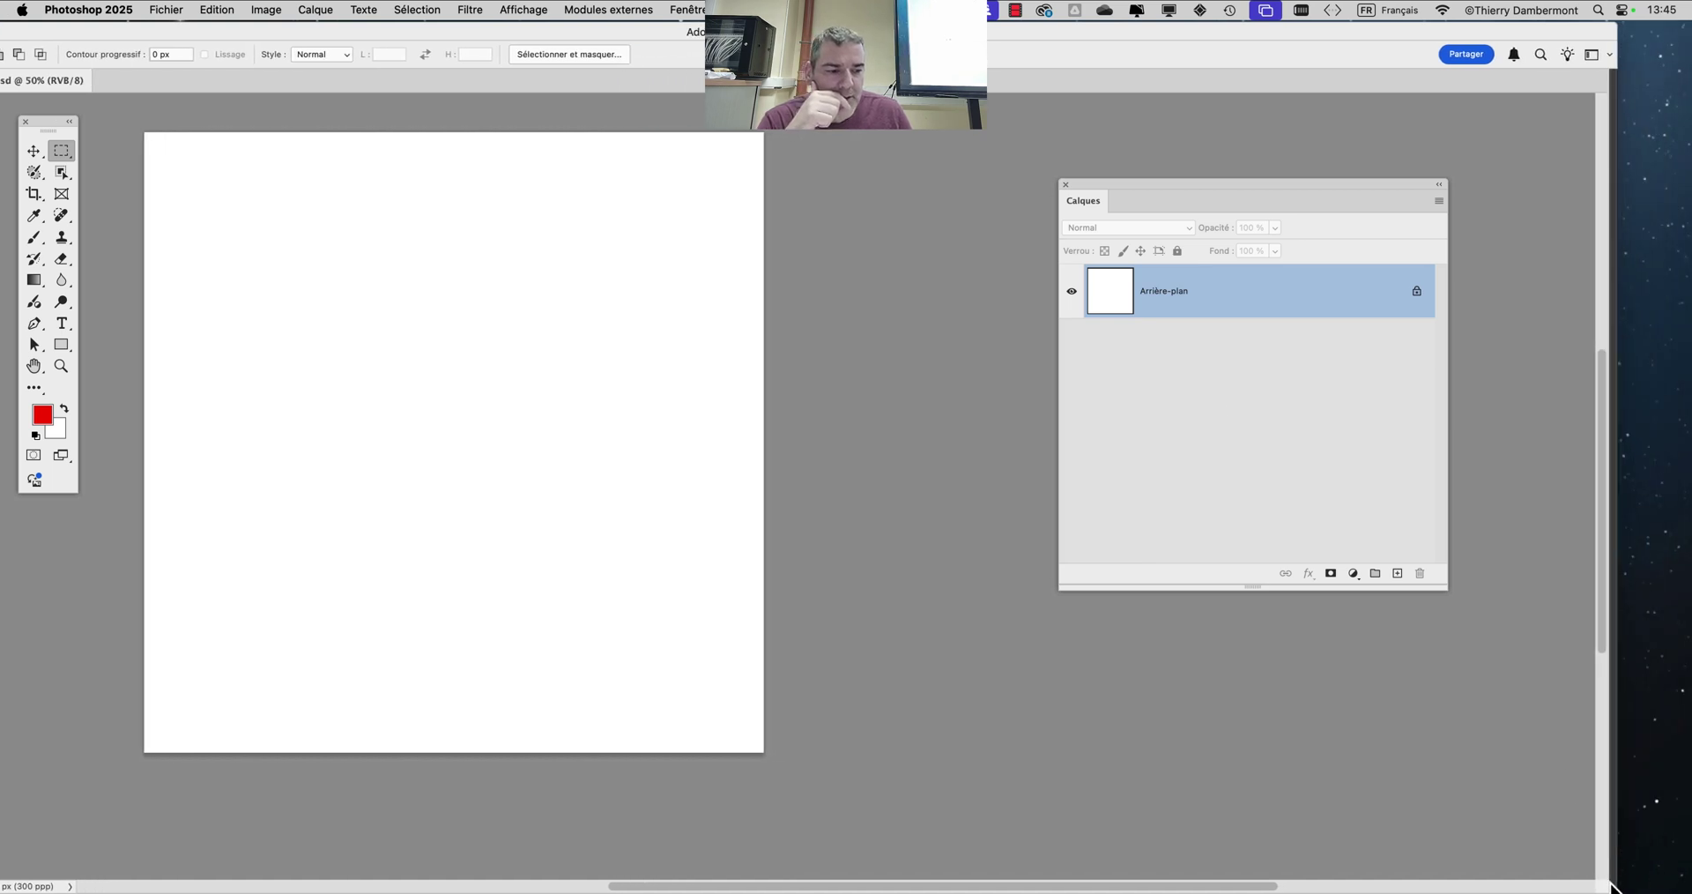
{"action": "left_click_drag", "start_coordinate": [1609, 884], "coordinate": [1378, 862]}
{"action": "left_click_drag", "start_coordinate": [829, 41], "coordinate": [1043, 48]}
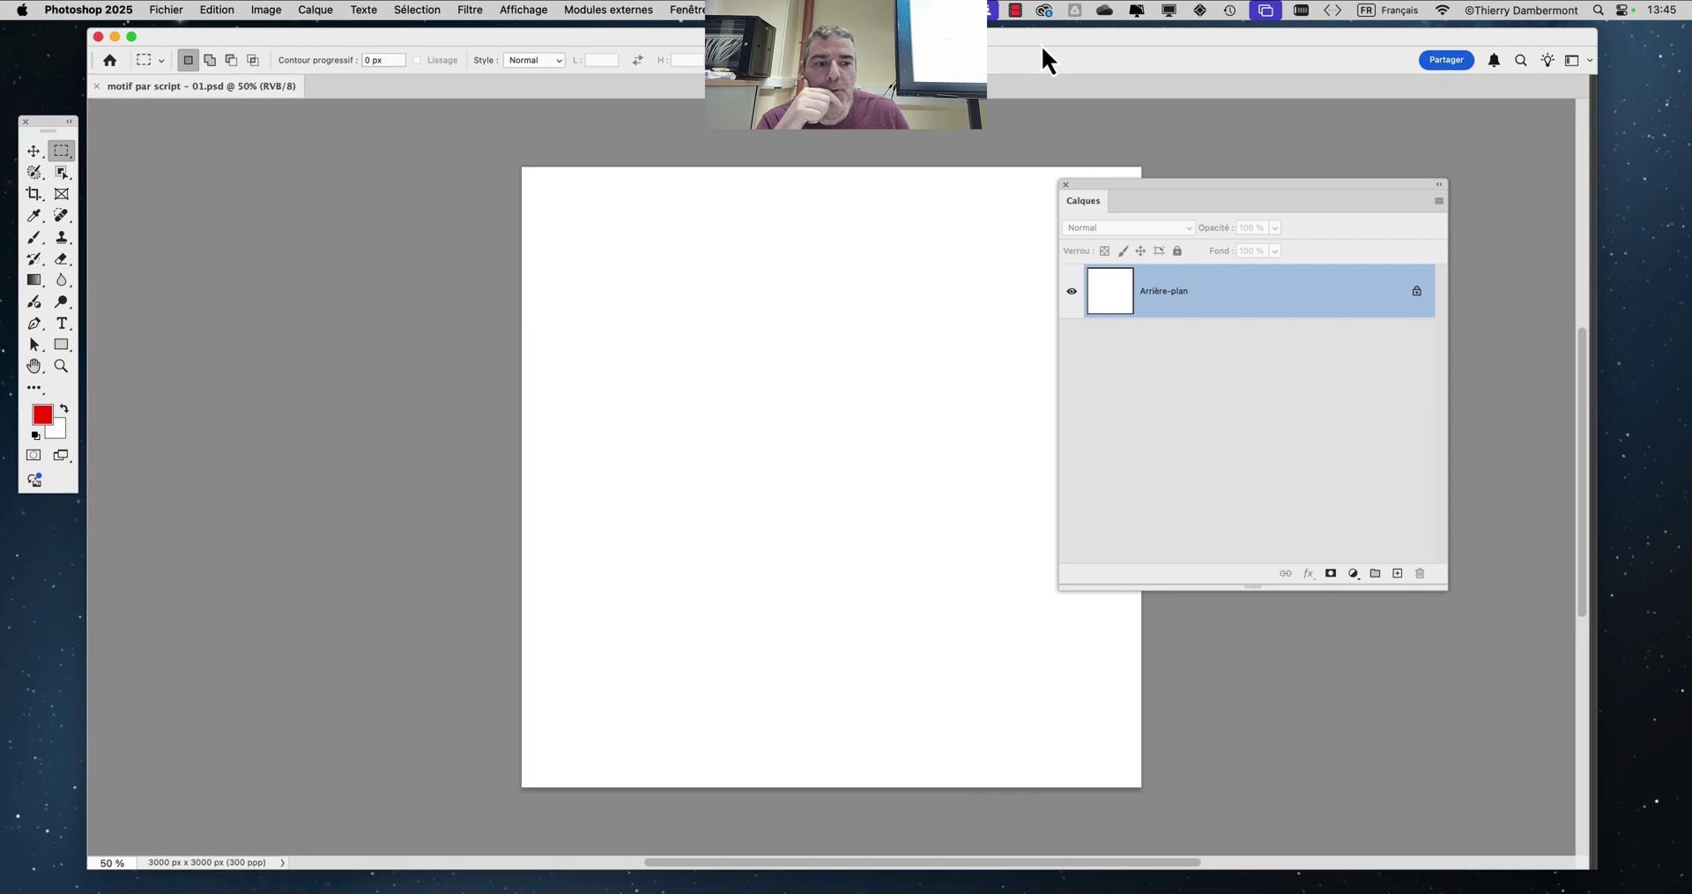
{"action": "left_click", "coordinate": [74, 10]}
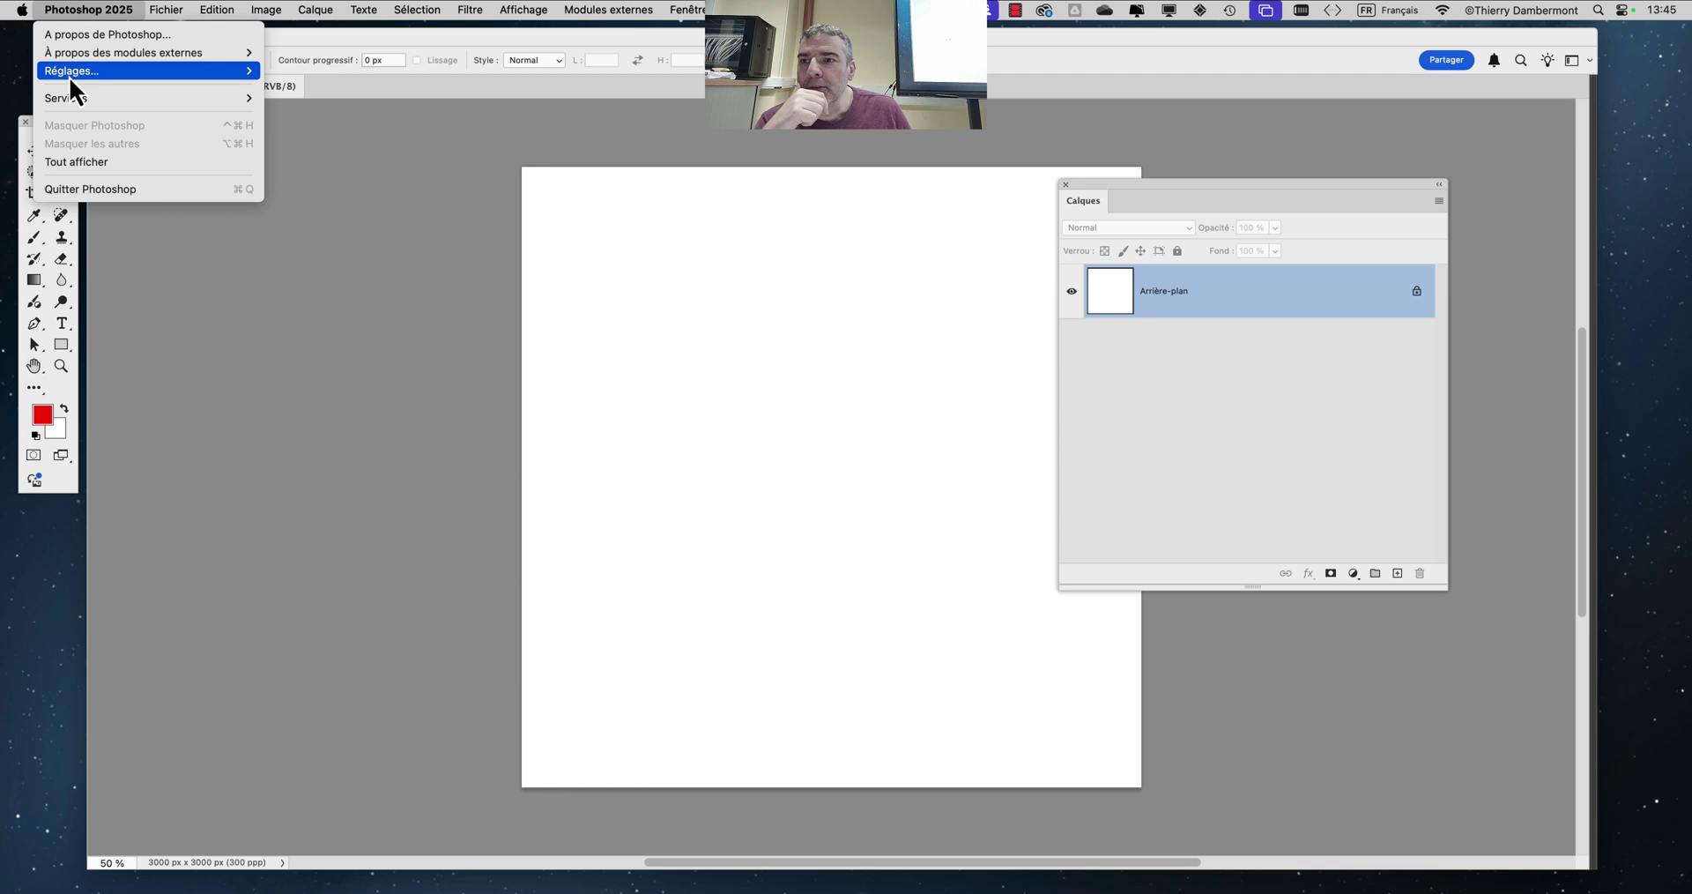
{"action": "mouse_move", "coordinate": [70, 79]}
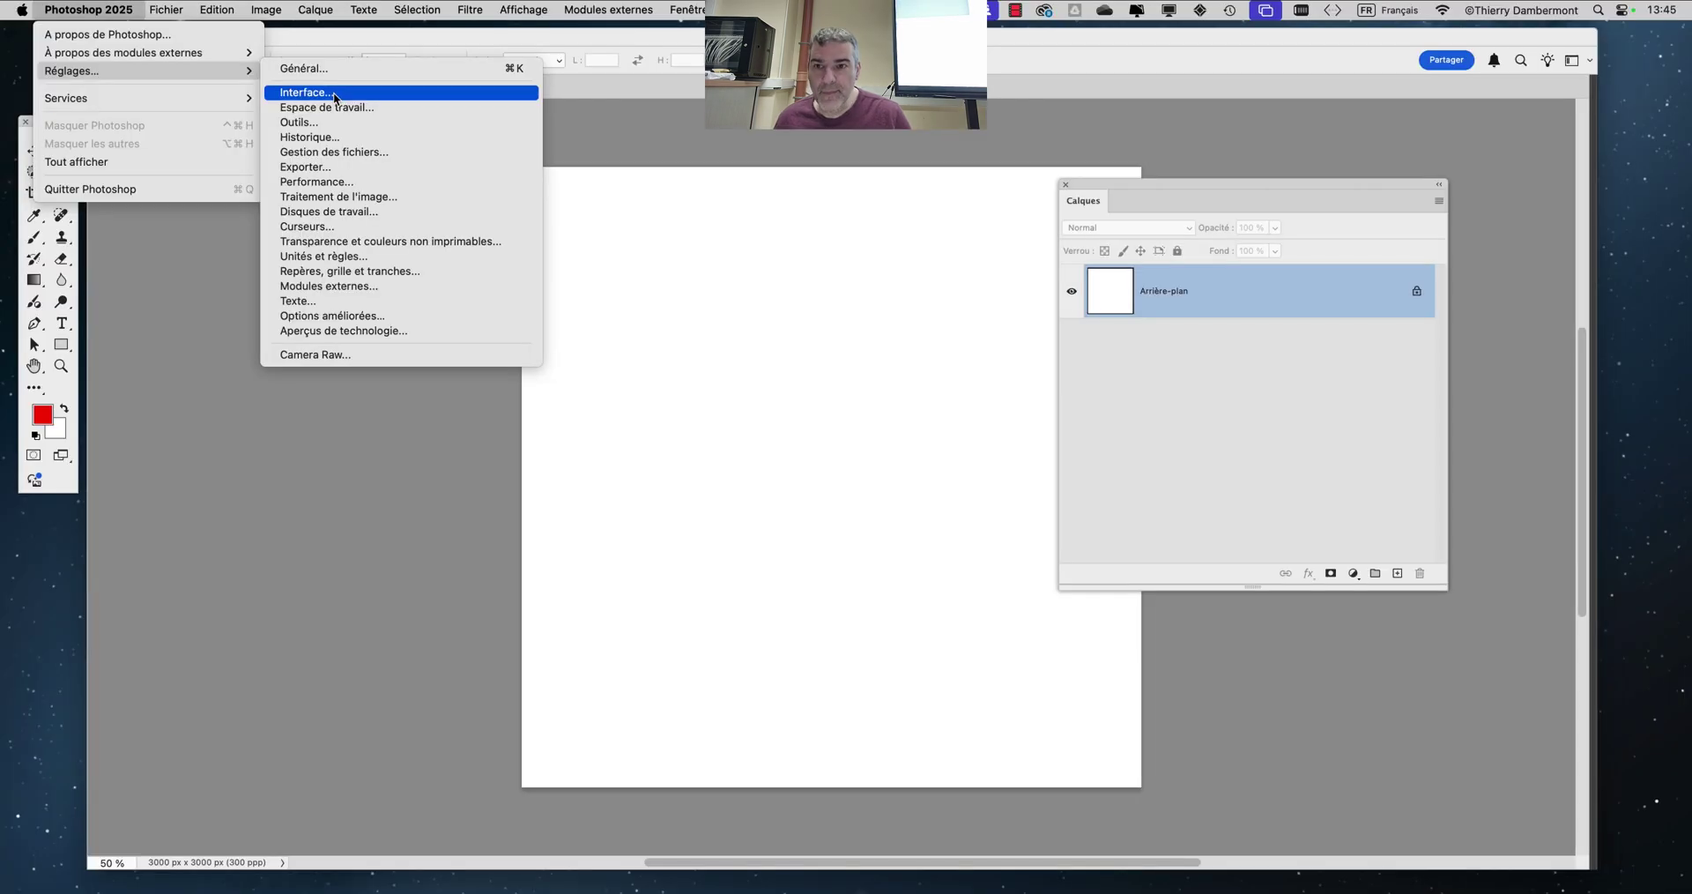
Review the Interface and Espace de travail preference pages, then confirm with OK
{"action": "left_click", "coordinate": [335, 94]}
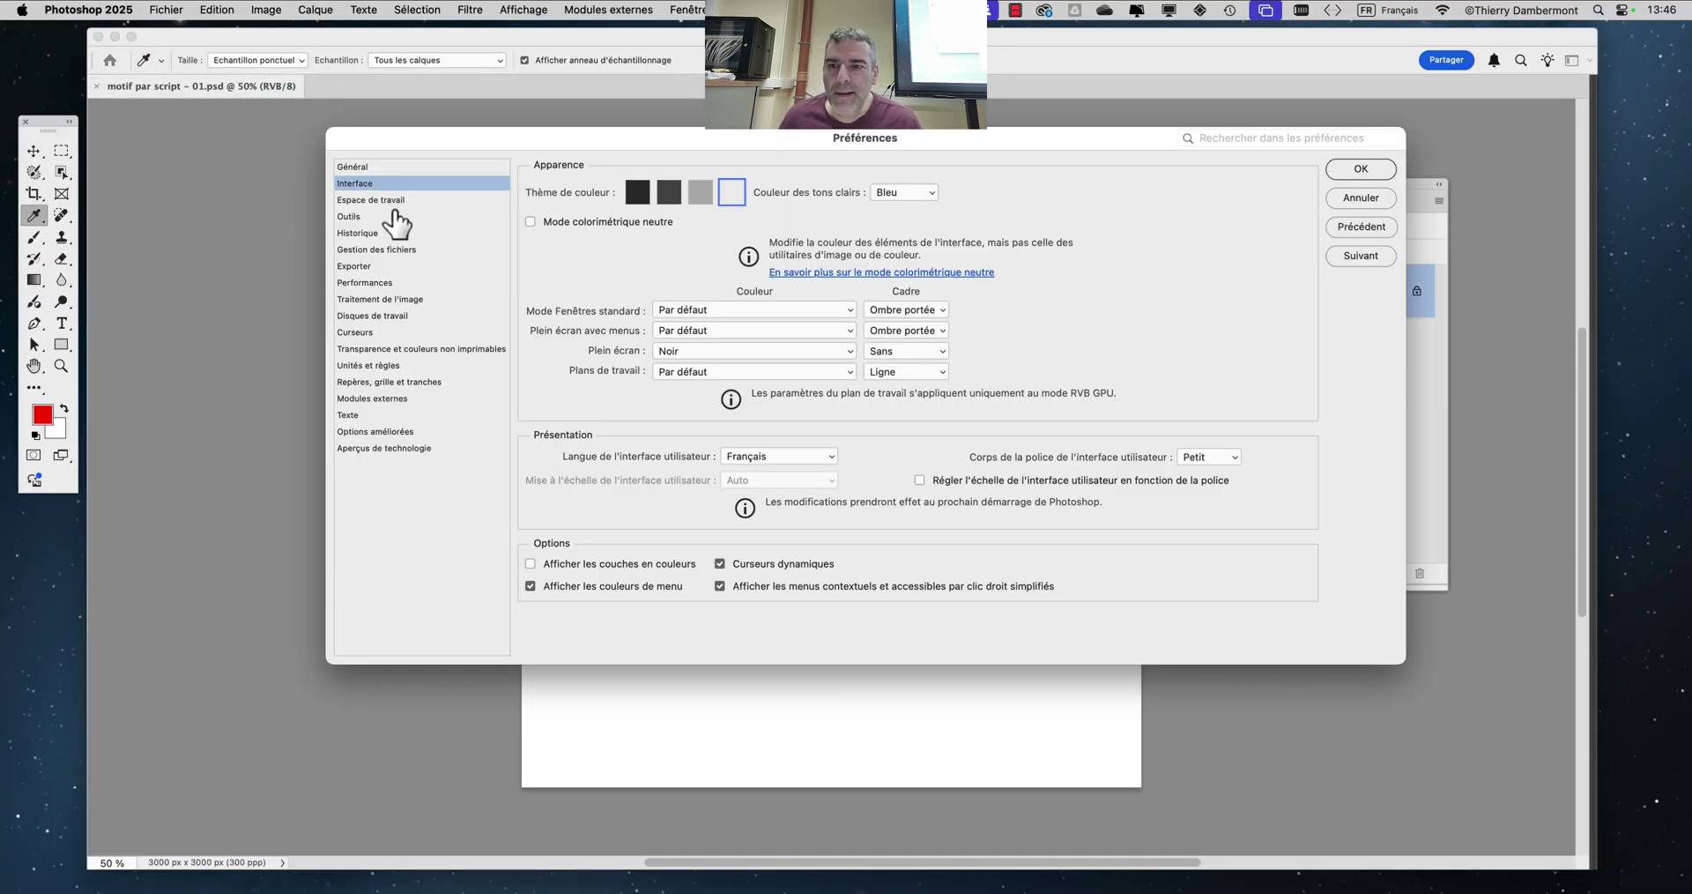
{"action": "left_click", "coordinate": [393, 203]}
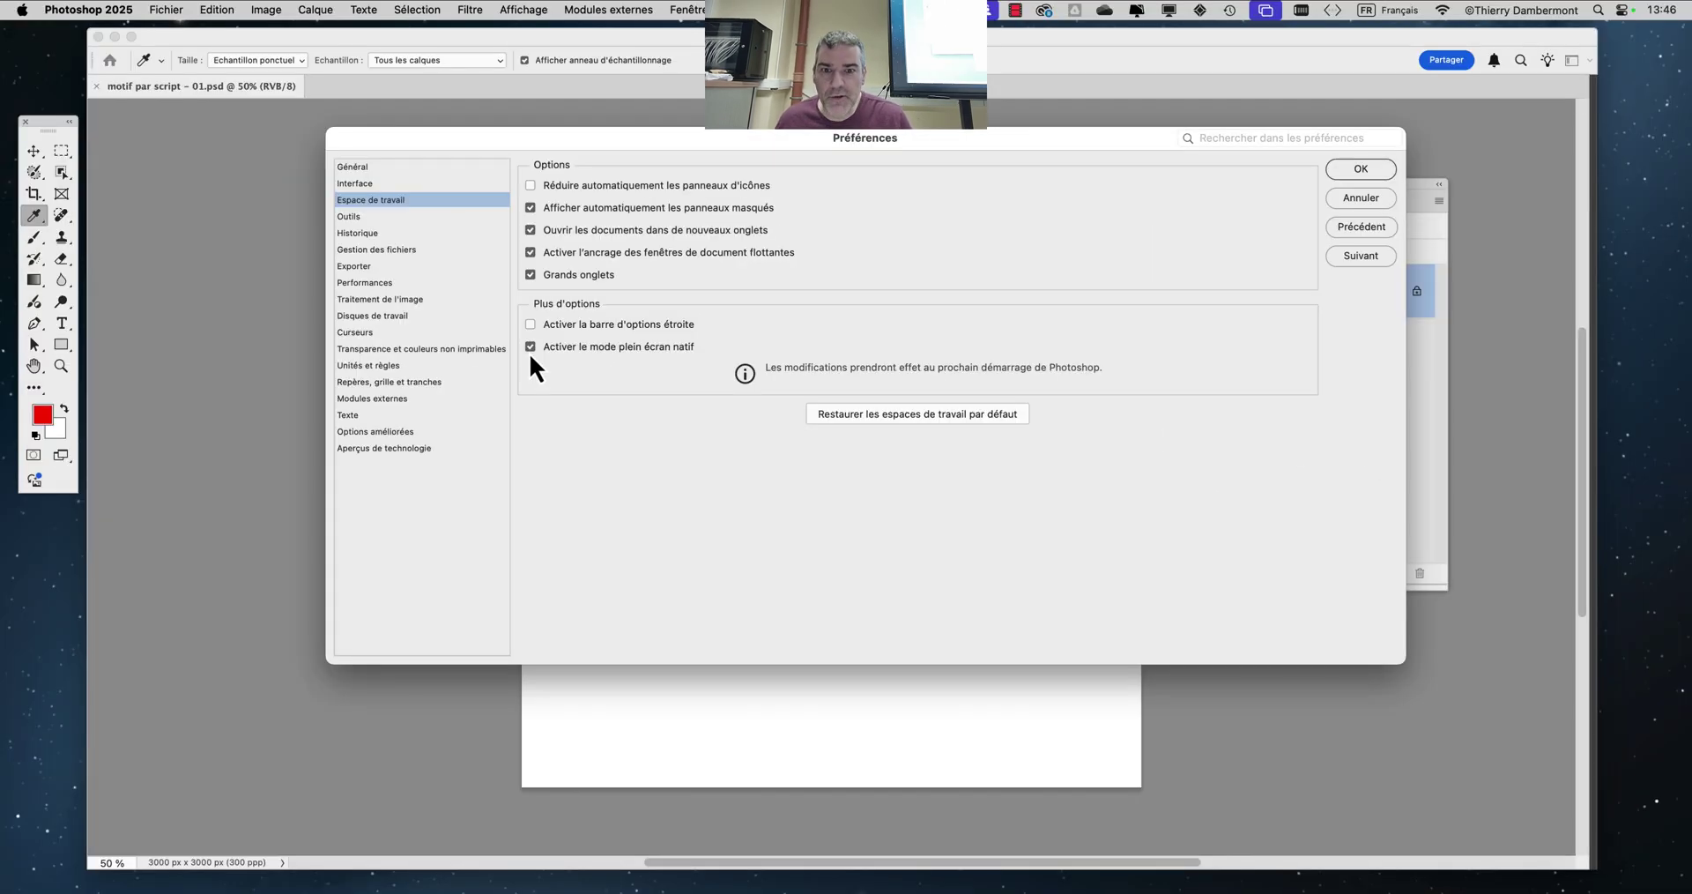
{"action": "left_click", "coordinate": [1345, 174]}
Select the rectangular marquee tool, place the Calques panel right of the page, and nudge the window left
{"action": "key", "text": "m"}
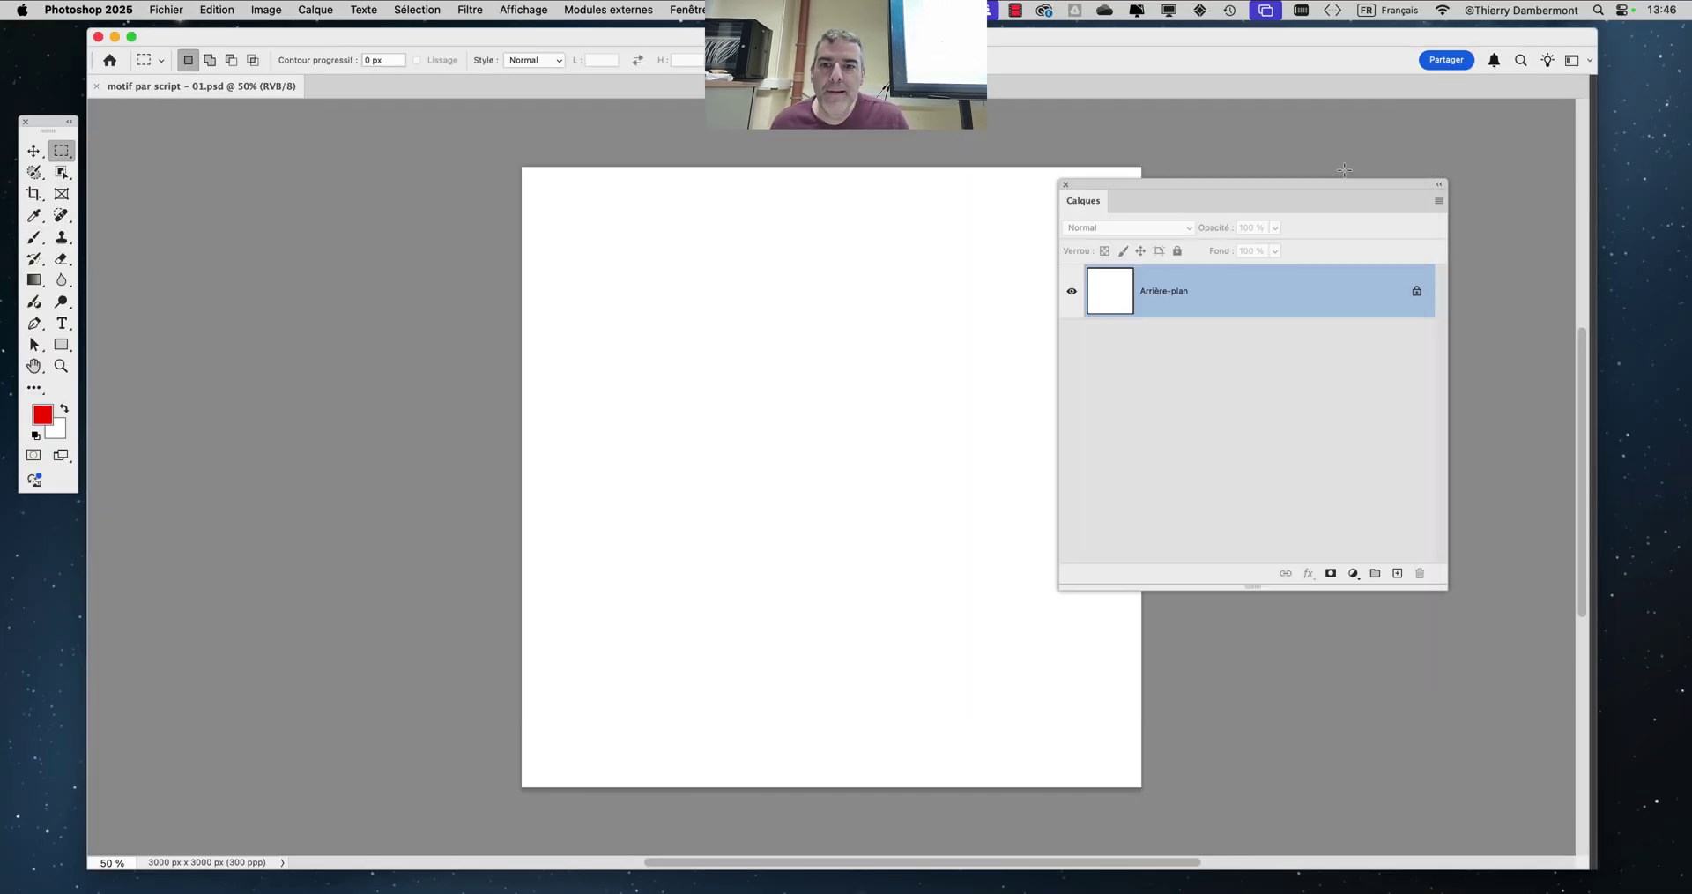
{"action": "left_click_drag", "start_coordinate": [1123, 182], "coordinate": [1310, 152]}
{"action": "left_click_drag", "start_coordinate": [1109, 41], "coordinate": [1063, 46]}
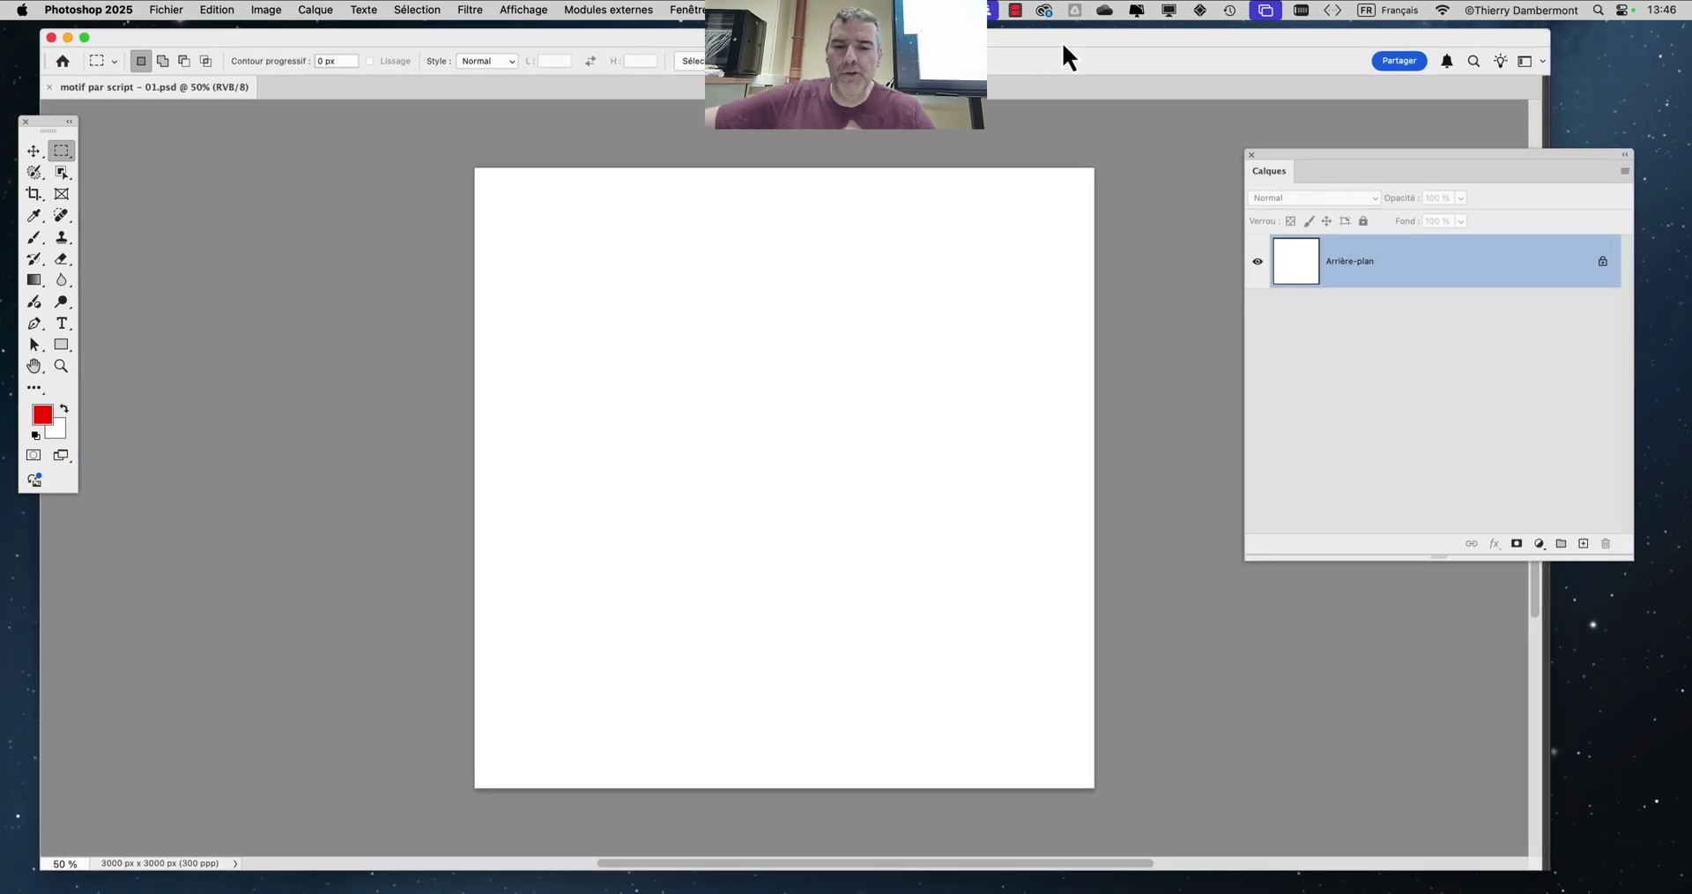